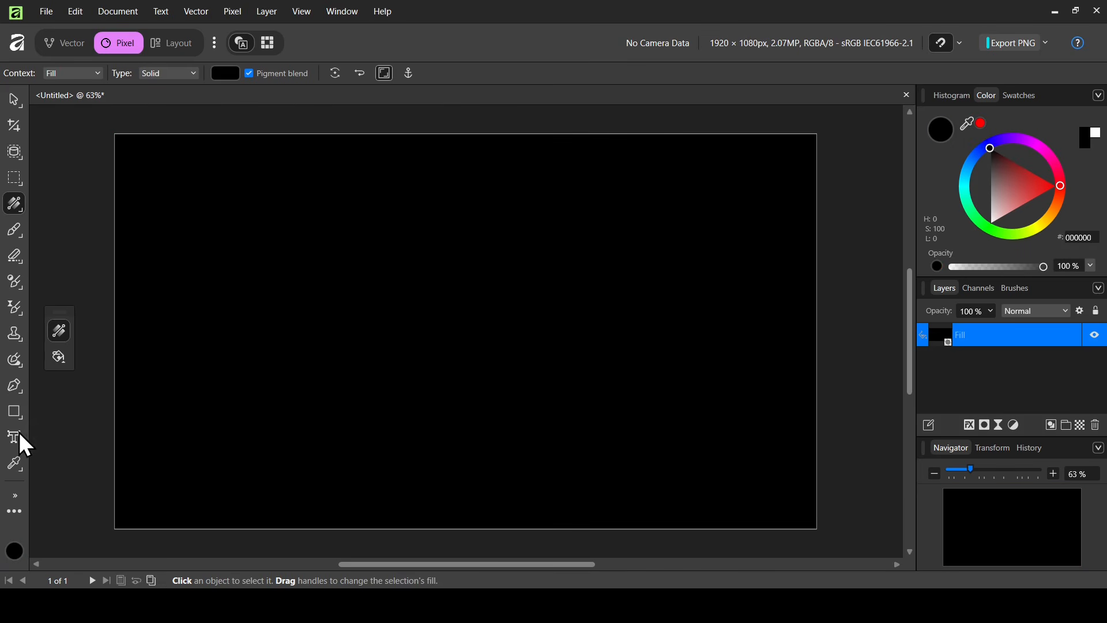
- Add the artistic text "CHROME" on the black canvas
{"action": "left_click", "coordinate": [20, 447]}
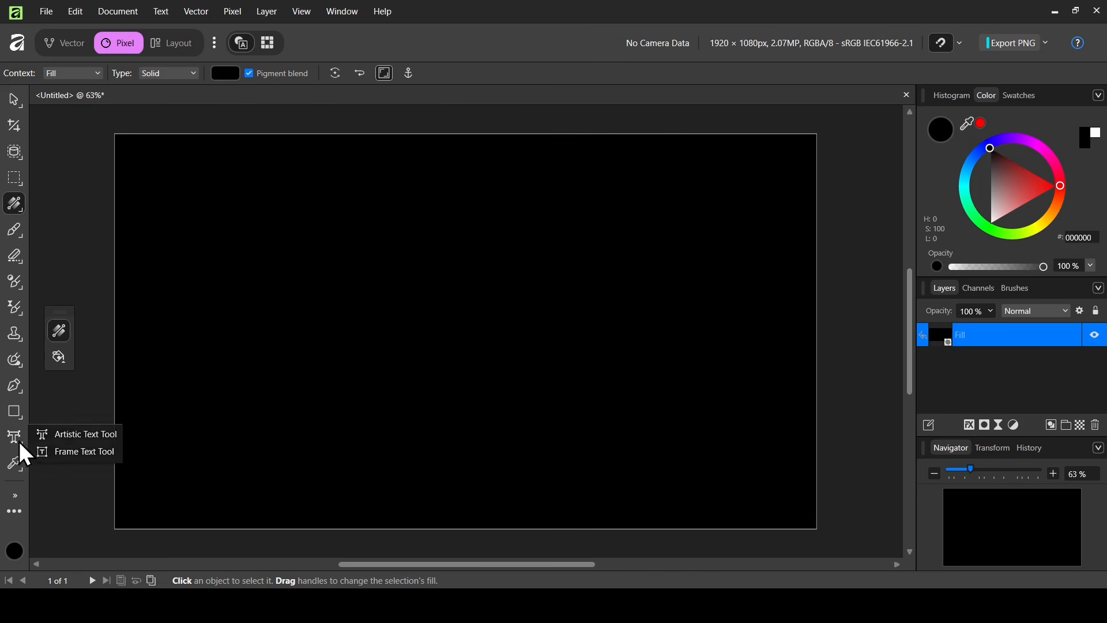
{"action": "left_click", "coordinate": [98, 435]}
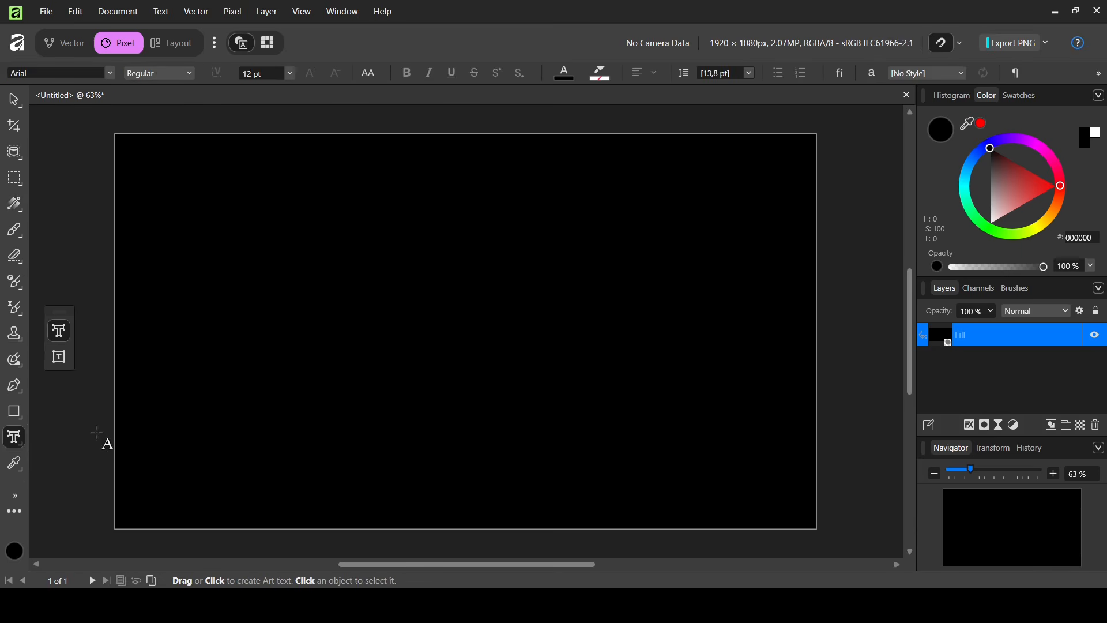
{"action": "left_click", "coordinate": [323, 277]}
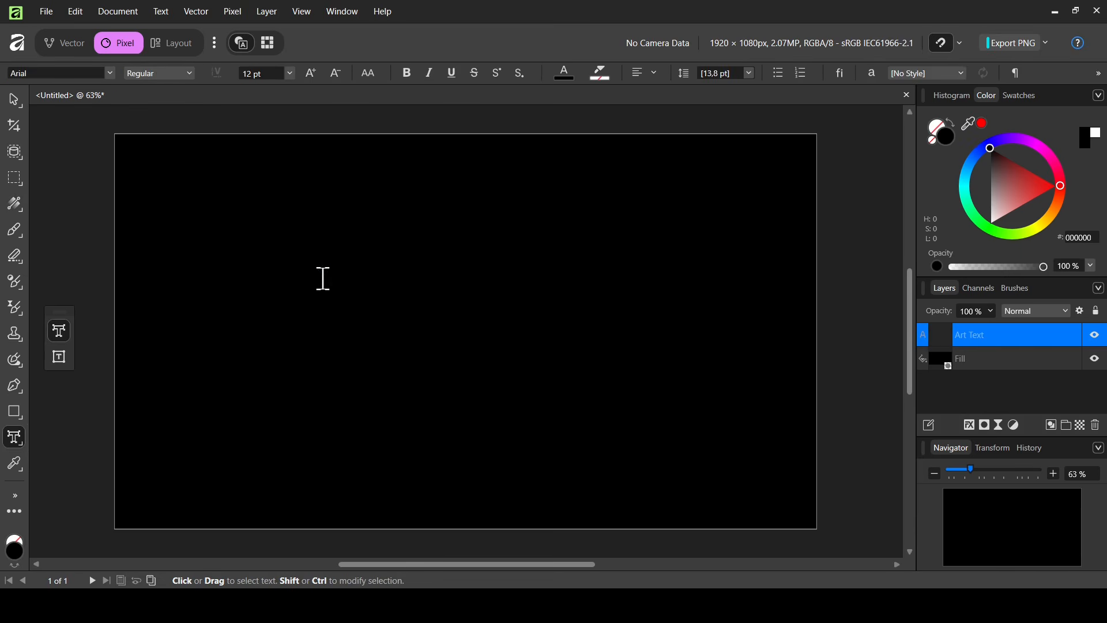
{"action": "type", "text": "CHROME"}
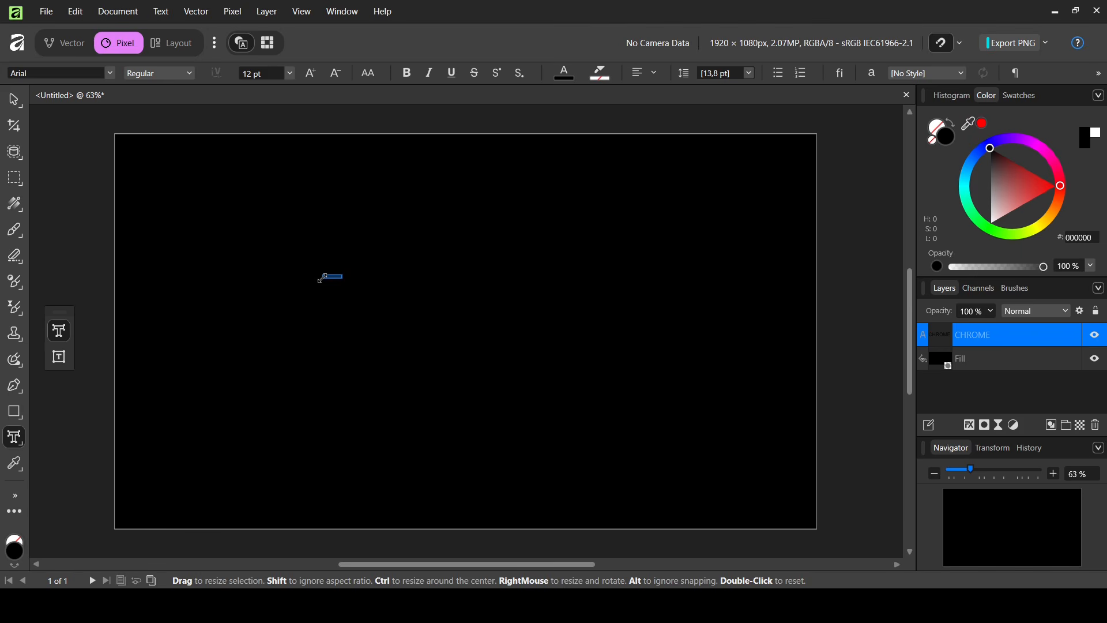
{"action": "key", "text": "Escape"}
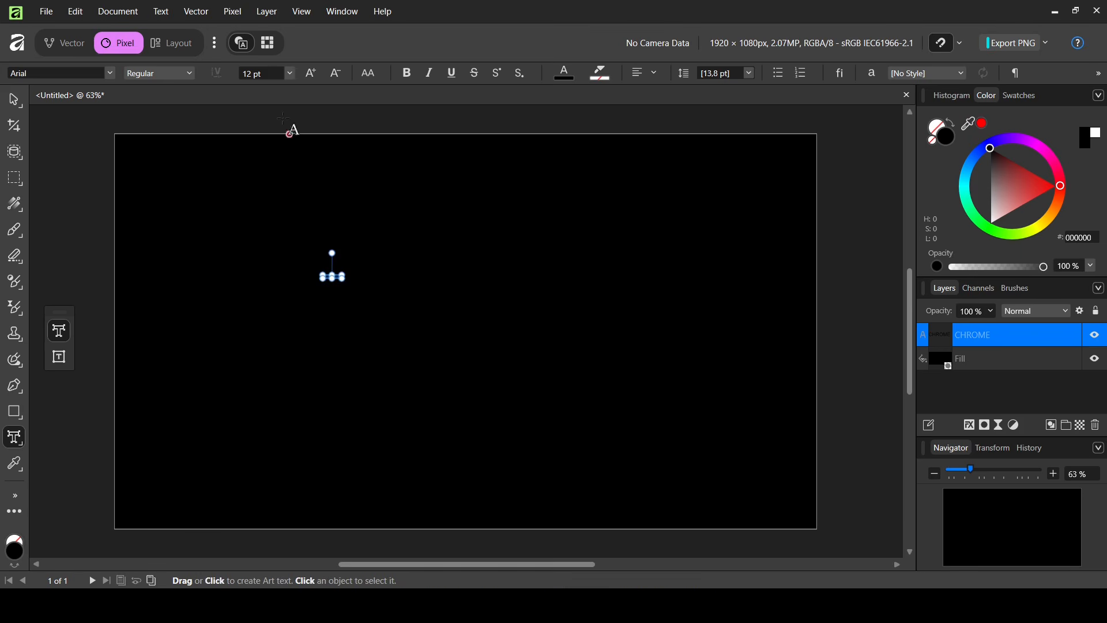
- Set the CHROME text's font size to 450 pt
{"action": "left_click", "coordinate": [263, 74]}
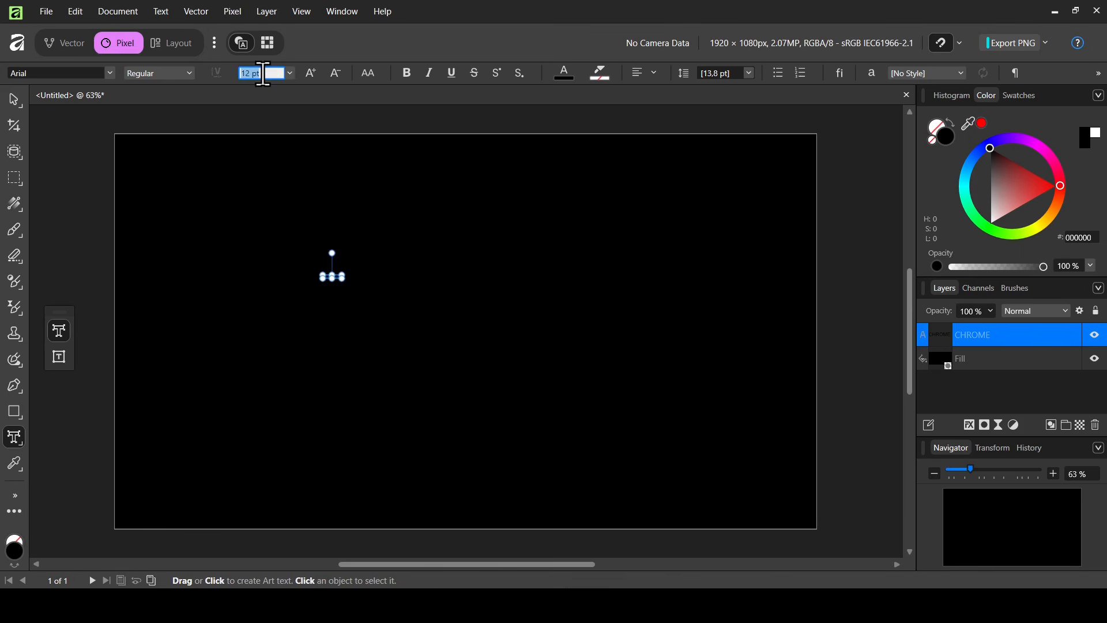
{"action": "type", "text": "450"}
{"action": "key", "text": "Return"}
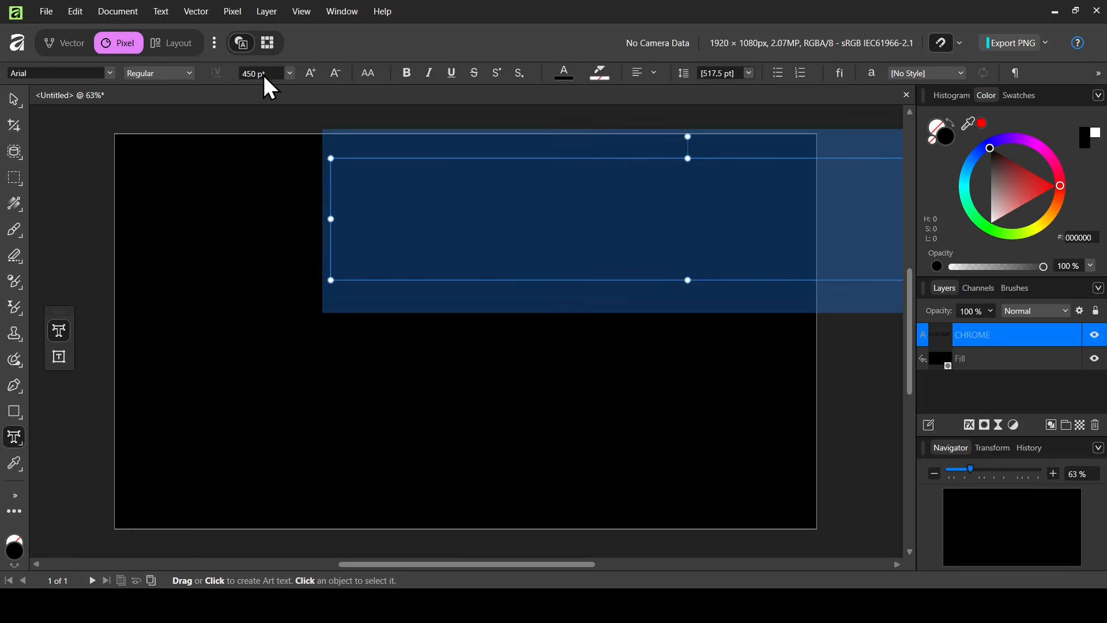
- Colour the CHROME text white (FFFFFF) and change its font to Anton
{"action": "left_click", "coordinate": [1012, 168]}
{"action": "left_click_drag", "start_coordinate": [1012, 168], "coordinate": [984, 266]}
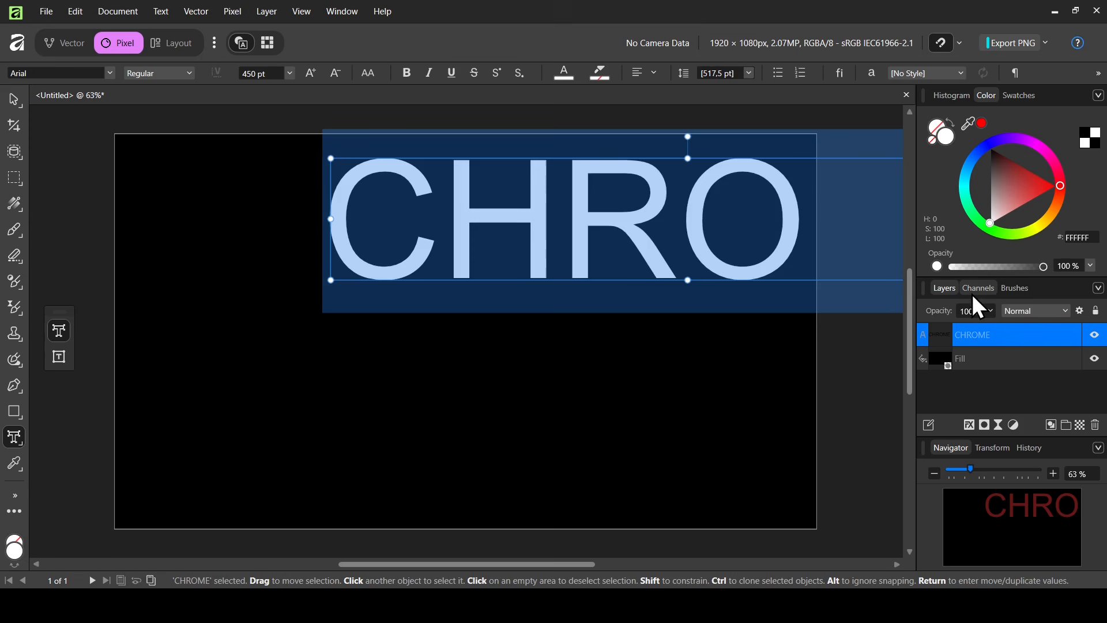
{"action": "left_click", "coordinate": [110, 73]}
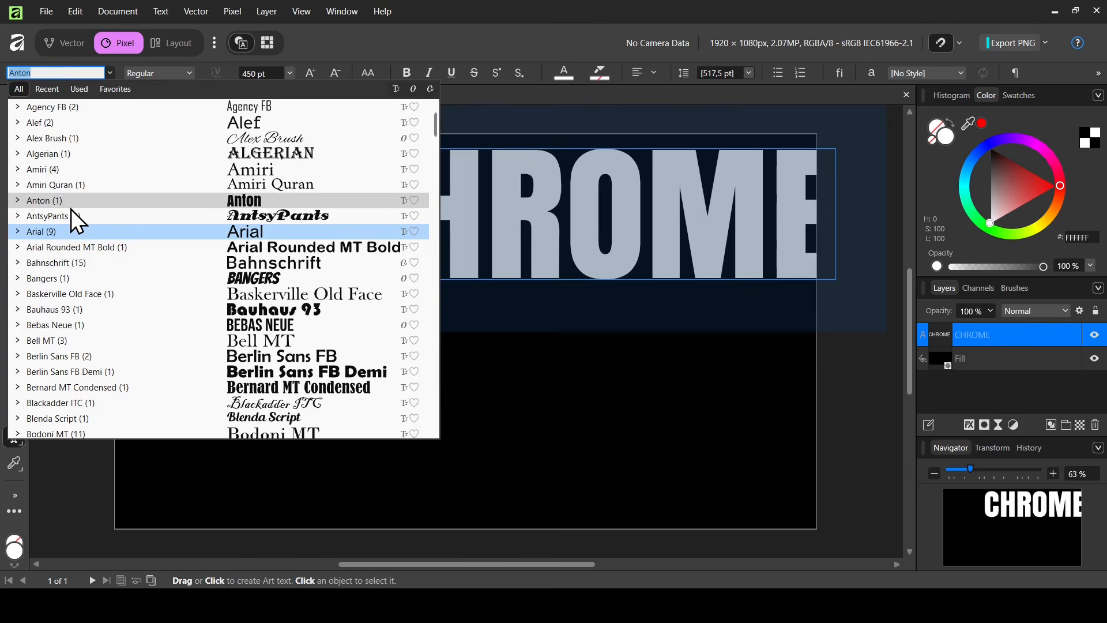
{"action": "left_click", "coordinate": [71, 199]}
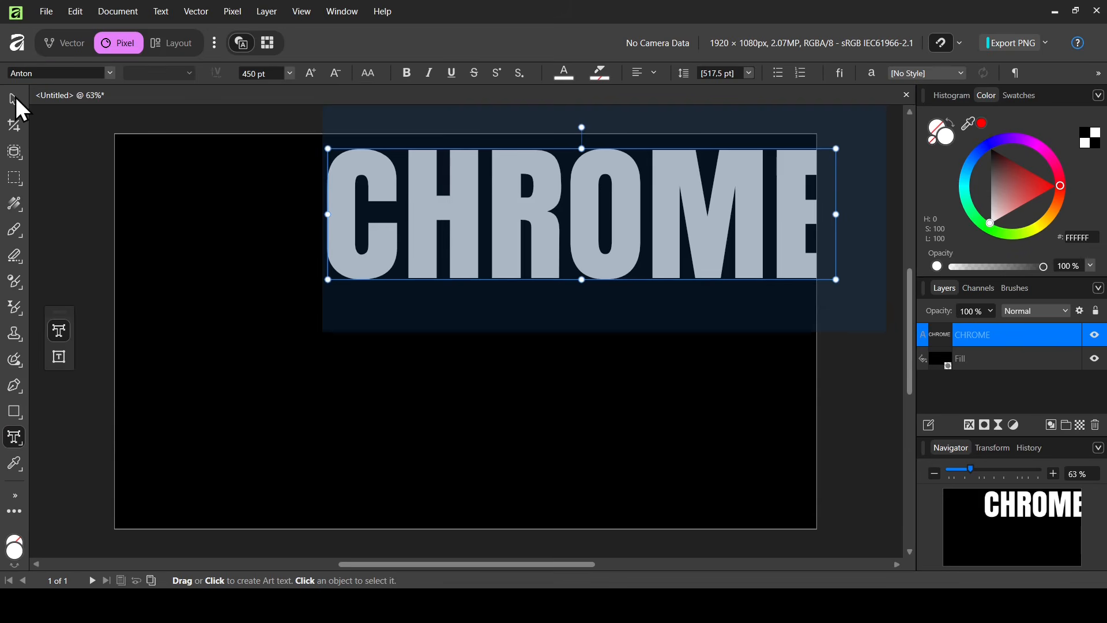
- Move the CHROME text to the centre of the canvas
{"action": "left_click_drag", "start_coordinate": [16, 94], "coordinate": [66, 102]}
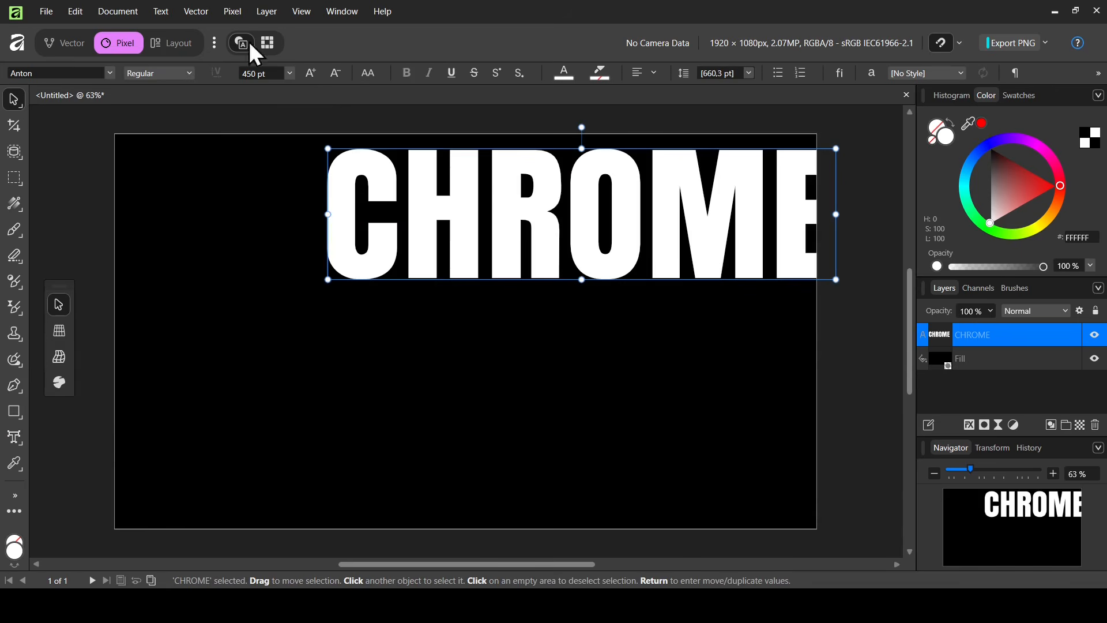
{"action": "left_click", "coordinate": [960, 42]}
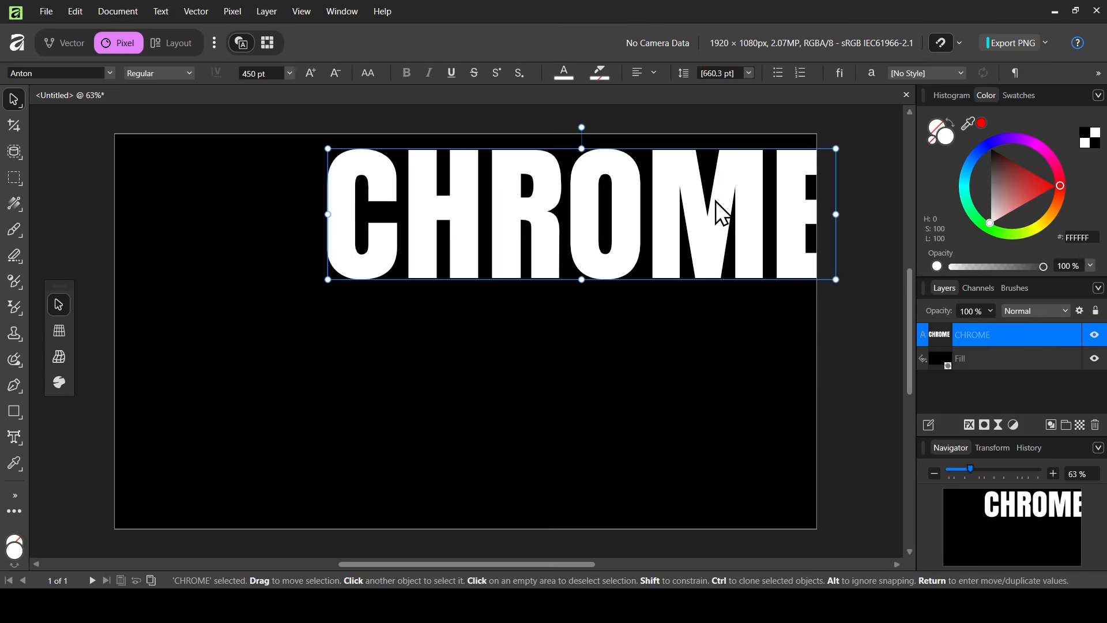
{"action": "left_click_drag", "start_coordinate": [717, 210], "coordinate": [606, 324]}
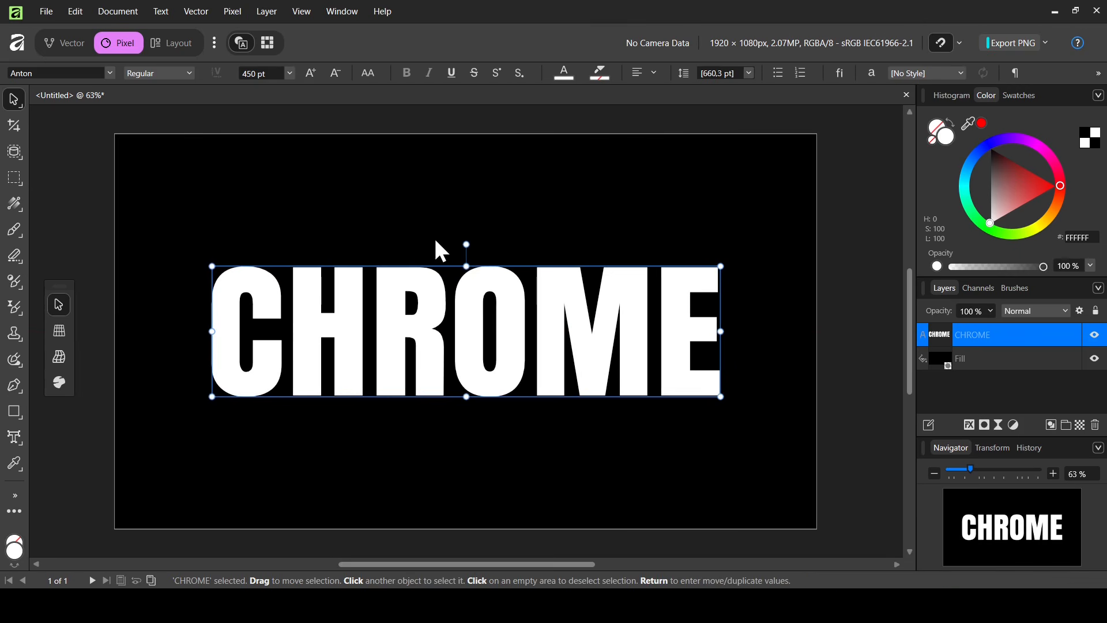
- Apply a linear gradient fill to the CHROME text, running vertically through the O from white at its base to grey at its top
{"action": "left_click", "coordinate": [21, 206]}
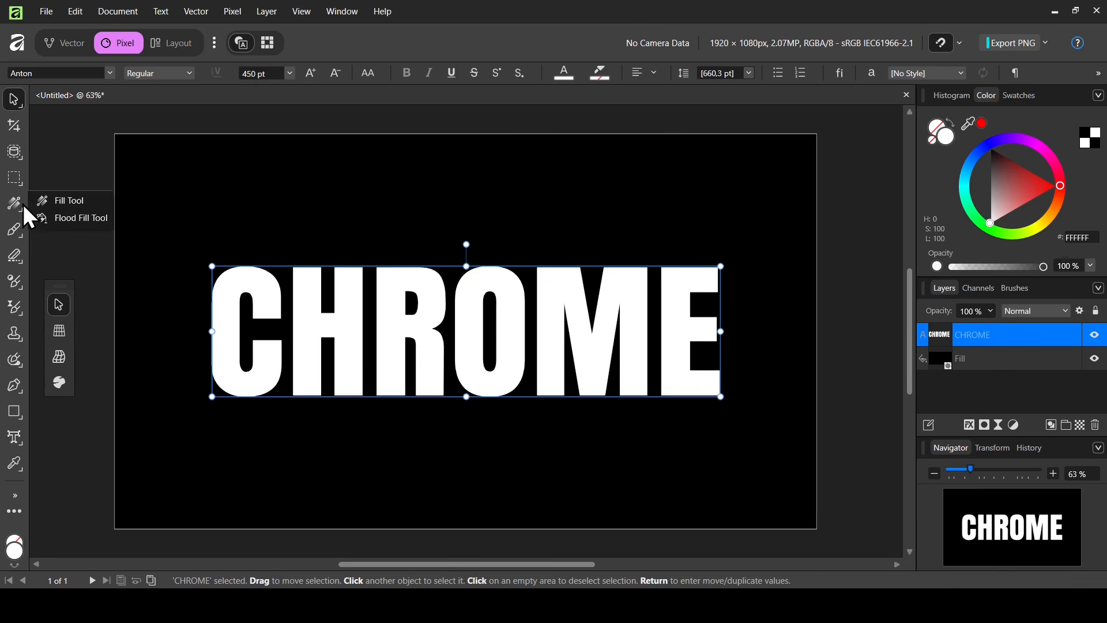
{"action": "left_click", "coordinate": [78, 201]}
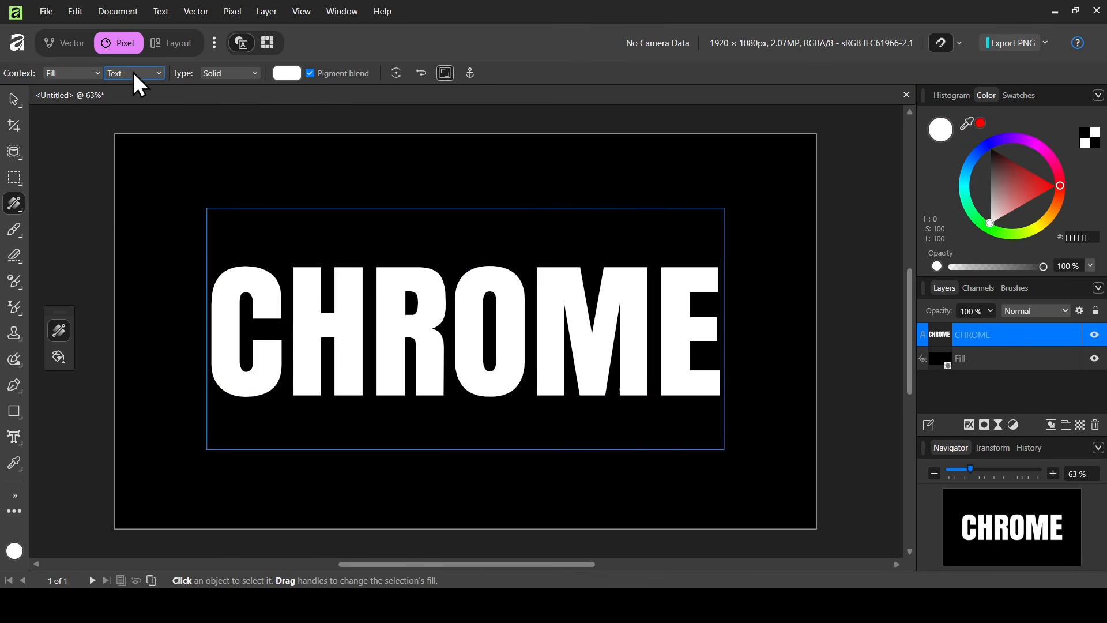
{"action": "left_click", "coordinate": [235, 75]}
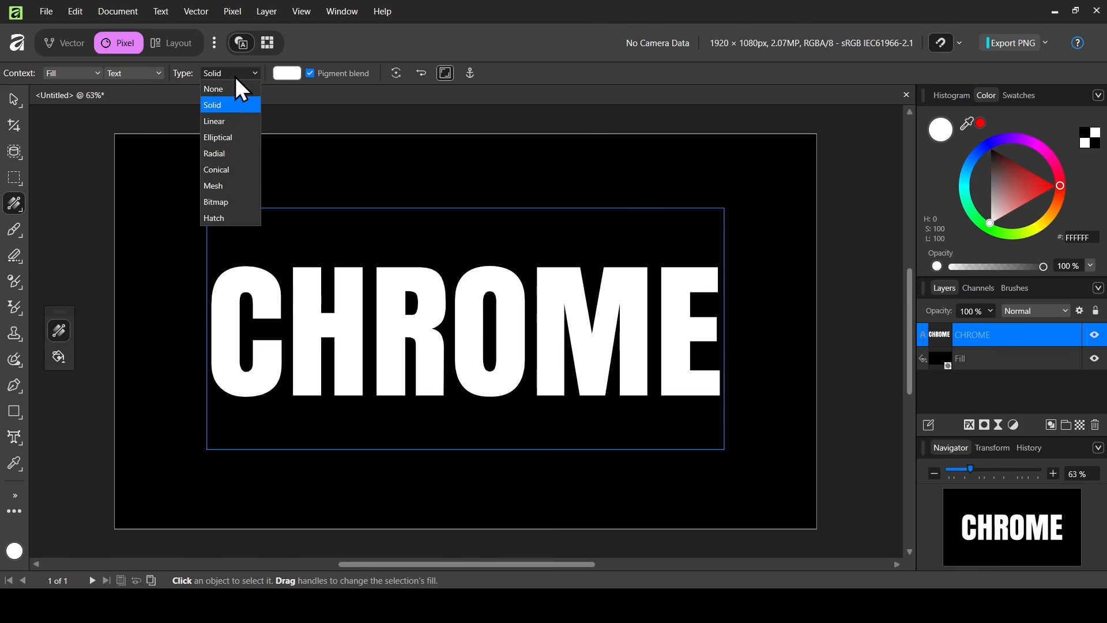
{"action": "left_click", "coordinate": [230, 122]}
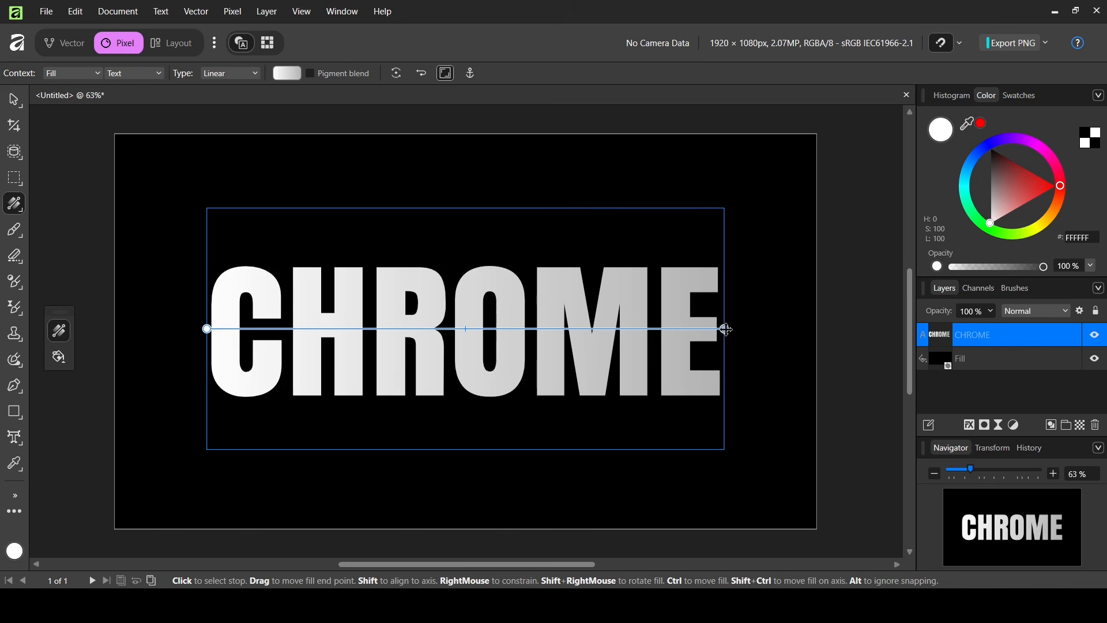
{"action": "left_click_drag", "start_coordinate": [724, 328], "coordinate": [490, 265]}
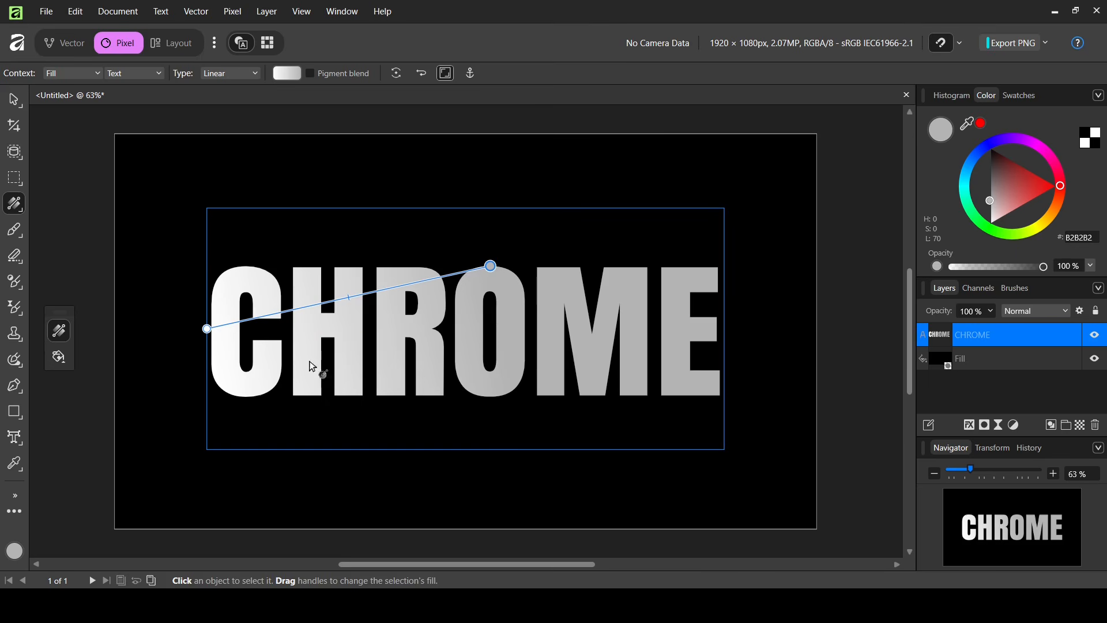
{"action": "left_click_drag", "start_coordinate": [203, 329], "coordinate": [481, 399]}
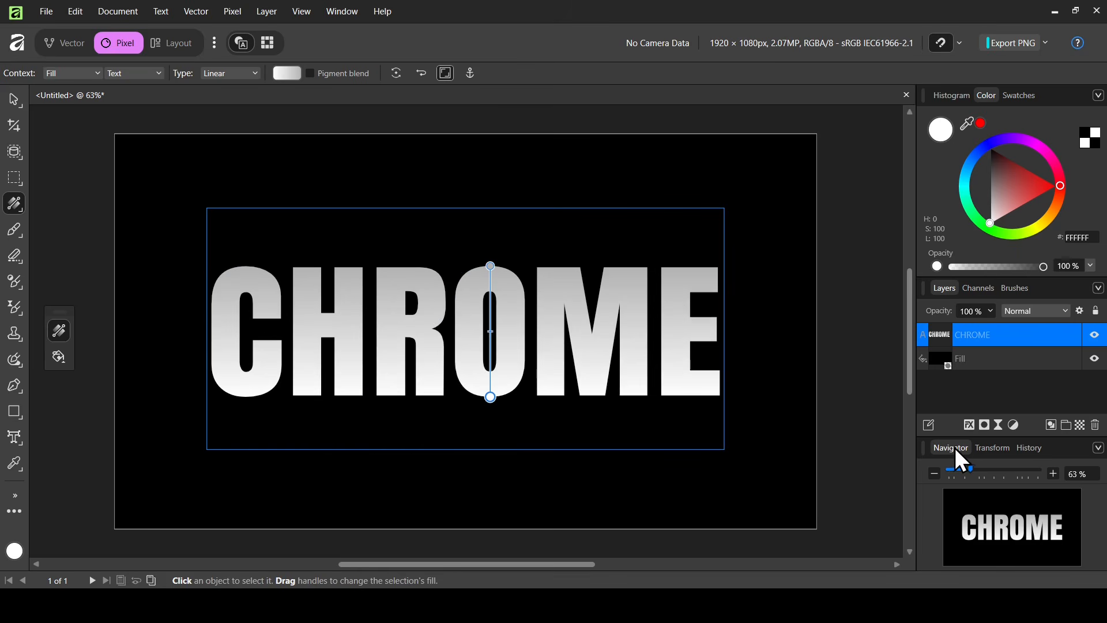
{"action": "left_click", "coordinate": [350, 12]}
{"action": "mouse_move", "coordinate": [354, 76]}
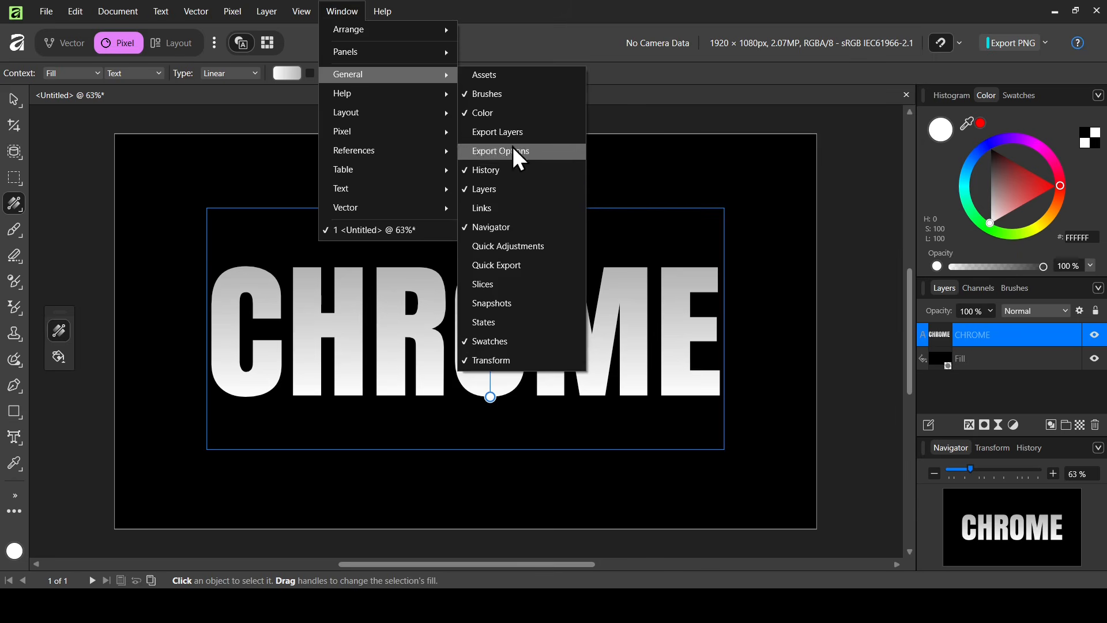
{"action": "left_click", "coordinate": [581, 3]}
- Change the gradient's top stop colour to black (000000)
{"action": "scroll", "coordinate": [982, 469], "scroll_direction": "up", "scroll_amount": 5}
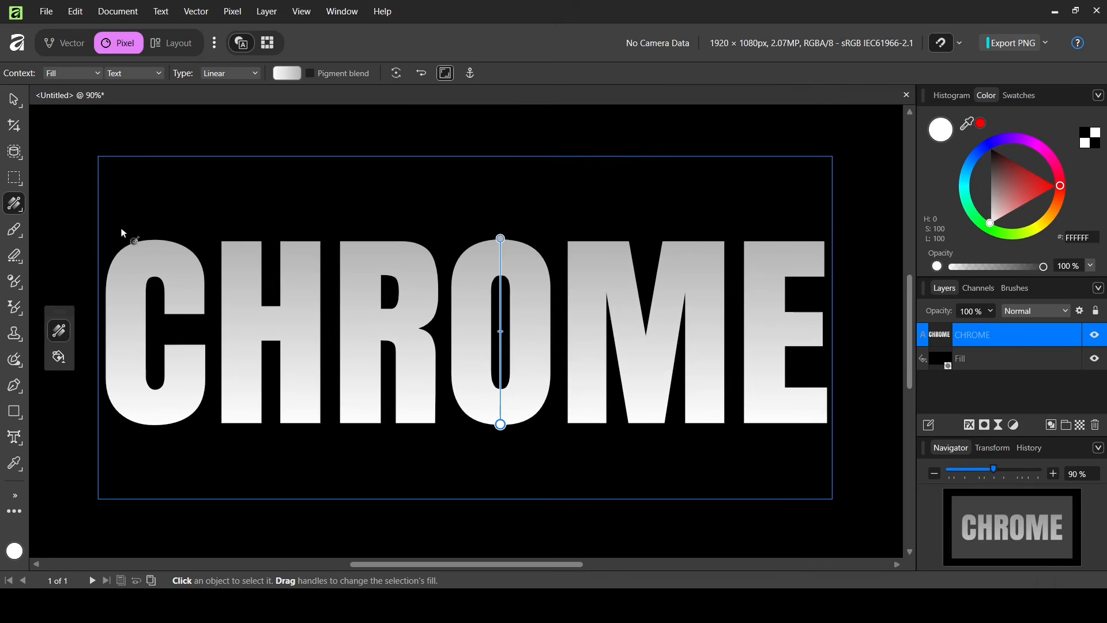
{"action": "left_click", "coordinate": [501, 239]}
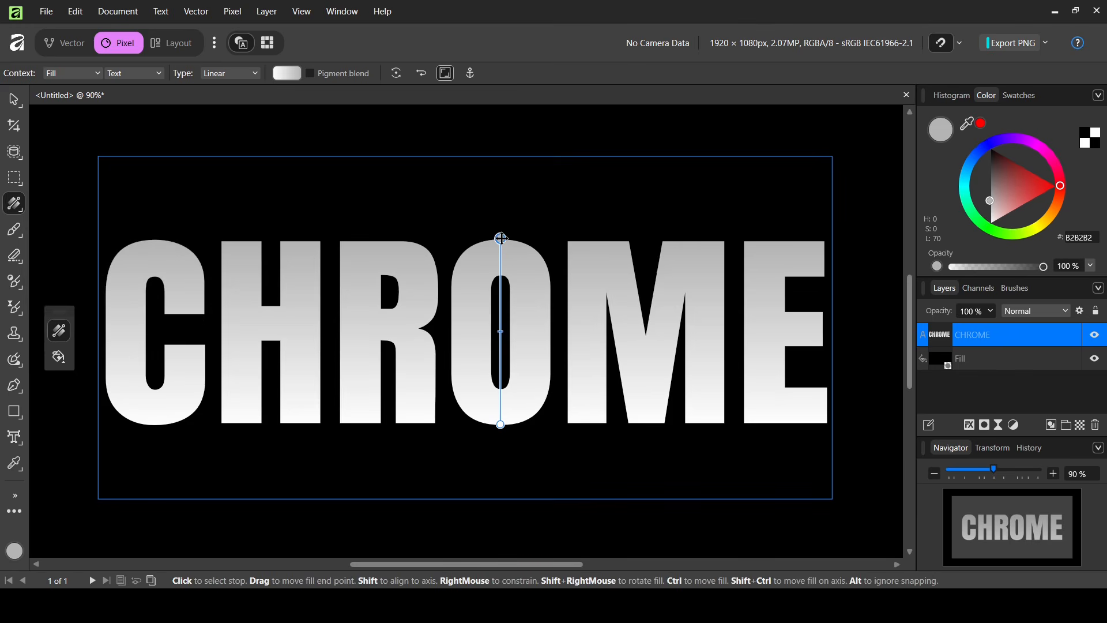
{"action": "left_click_drag", "start_coordinate": [1013, 180], "coordinate": [964, 137]}
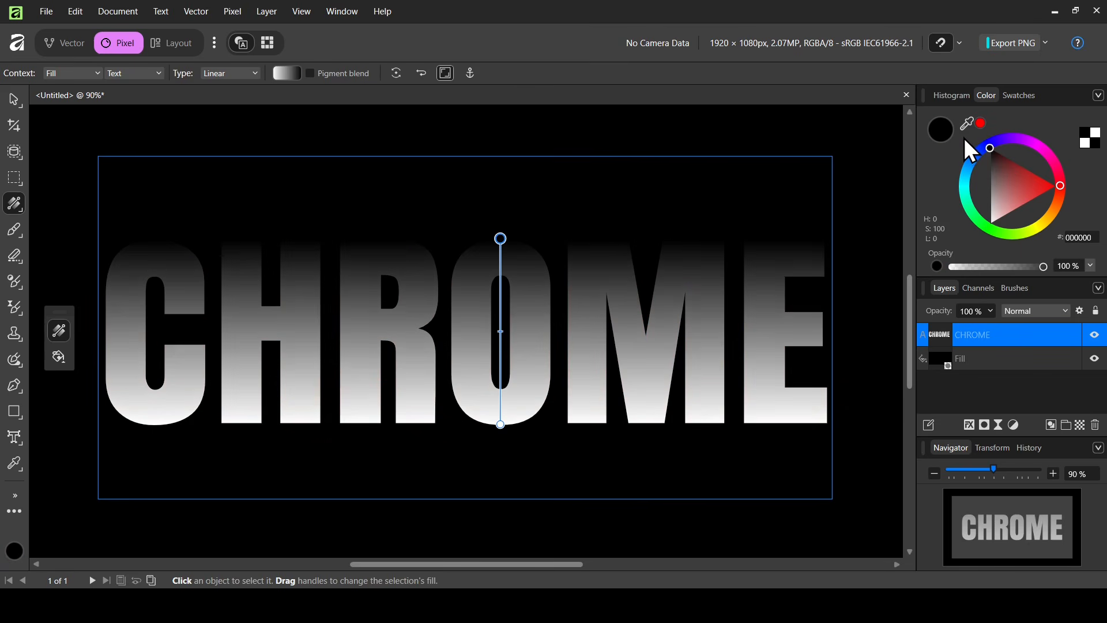
- Add a blue stop (006CFF) just below the gradient's top end and a white stop (FFFFFF) beneath it
{"action": "left_click", "coordinate": [500, 271]}
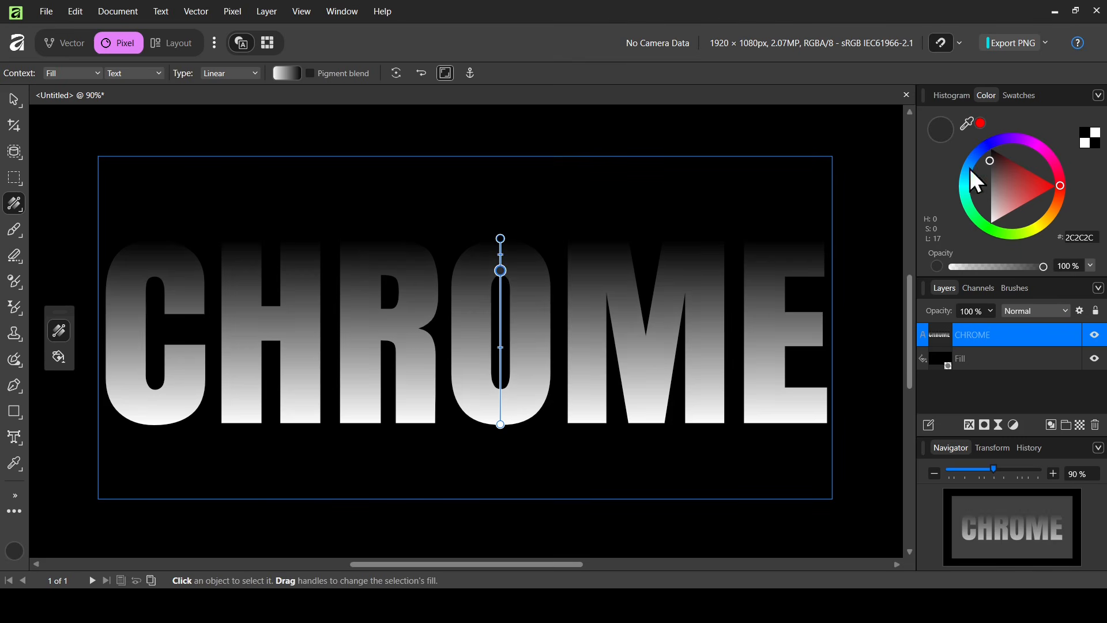
{"action": "left_click", "coordinate": [984, 149]}
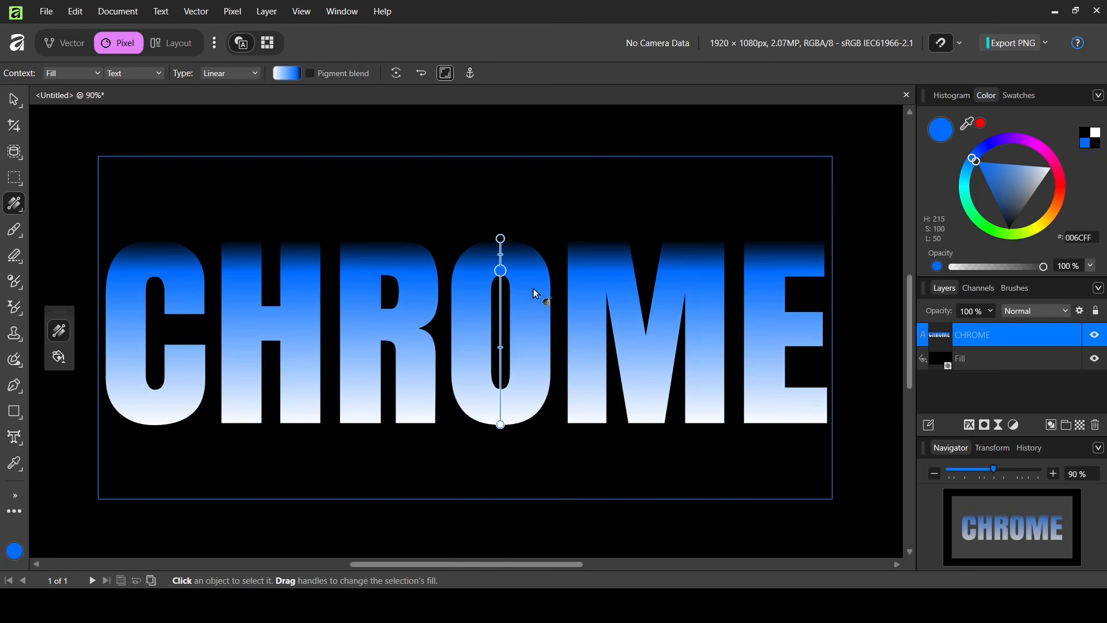
{"action": "left_click", "coordinate": [501, 302]}
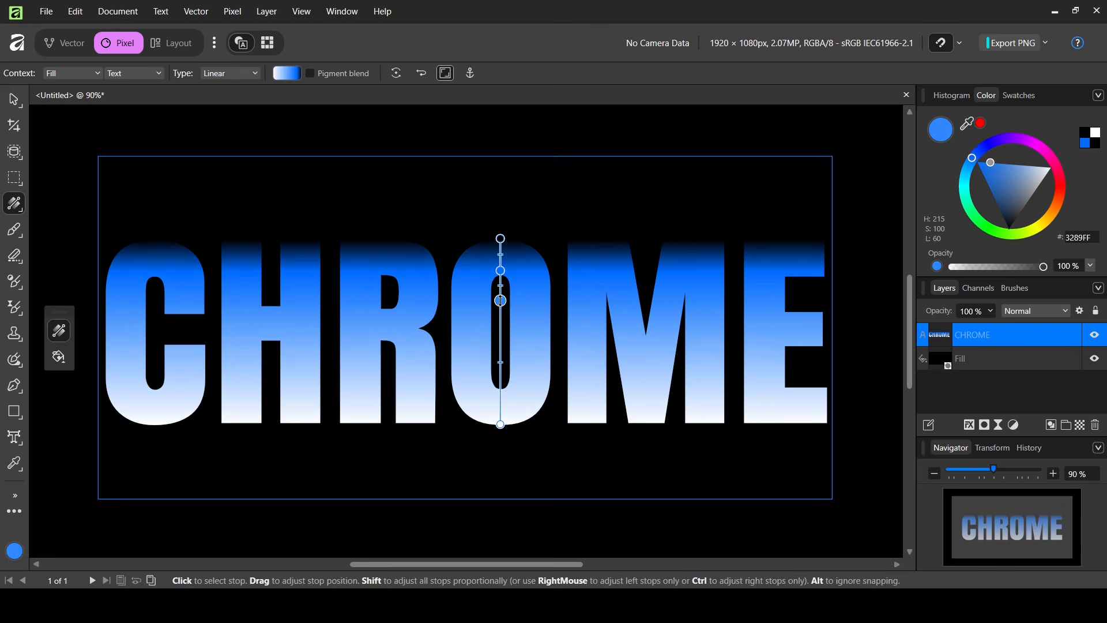
{"action": "left_click", "coordinate": [1022, 180]}
{"action": "left_click_drag", "start_coordinate": [1022, 180], "coordinate": [1050, 167]}
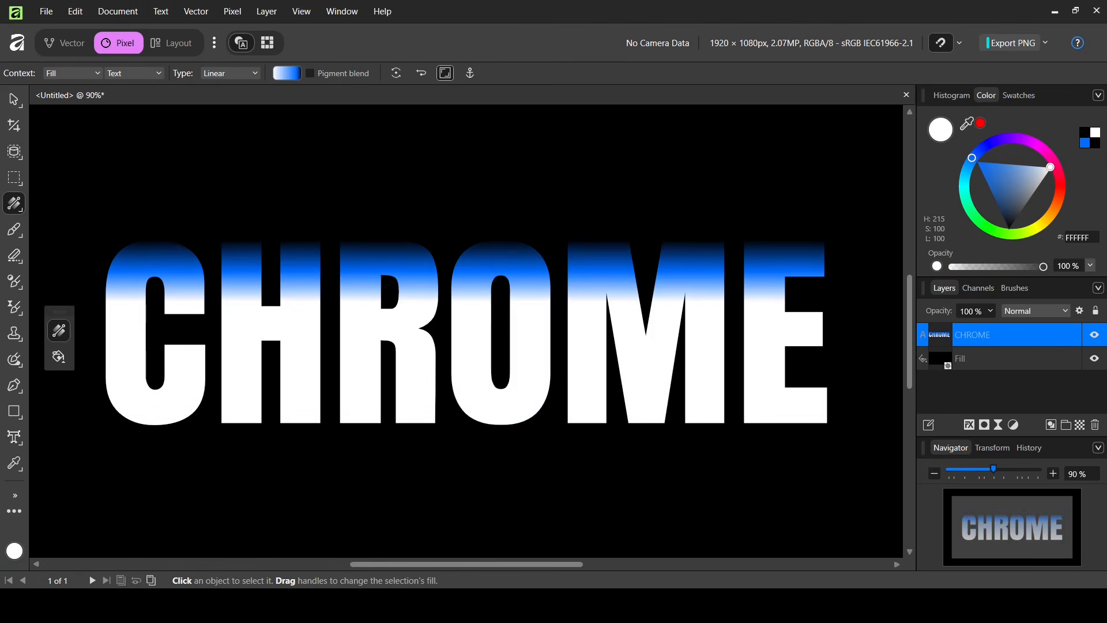
- Add a black stop (000000) midway along the gradient and a magenta stop (FF00F4) below it
{"action": "left_click", "coordinate": [500, 333]}
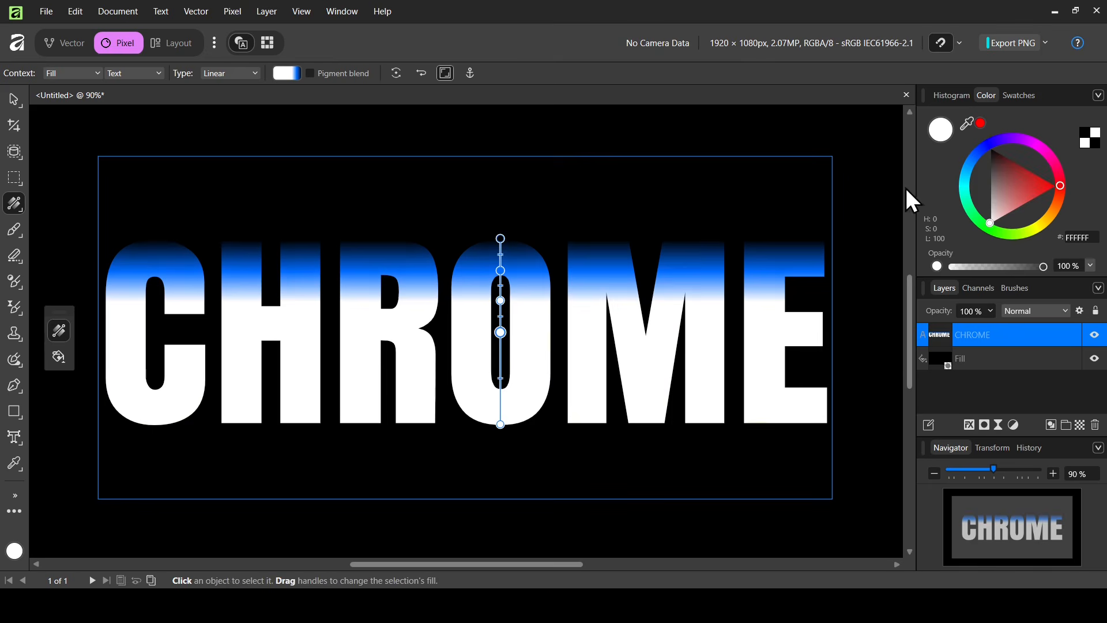
{"action": "left_click_drag", "start_coordinate": [1006, 175], "coordinate": [965, 136]}
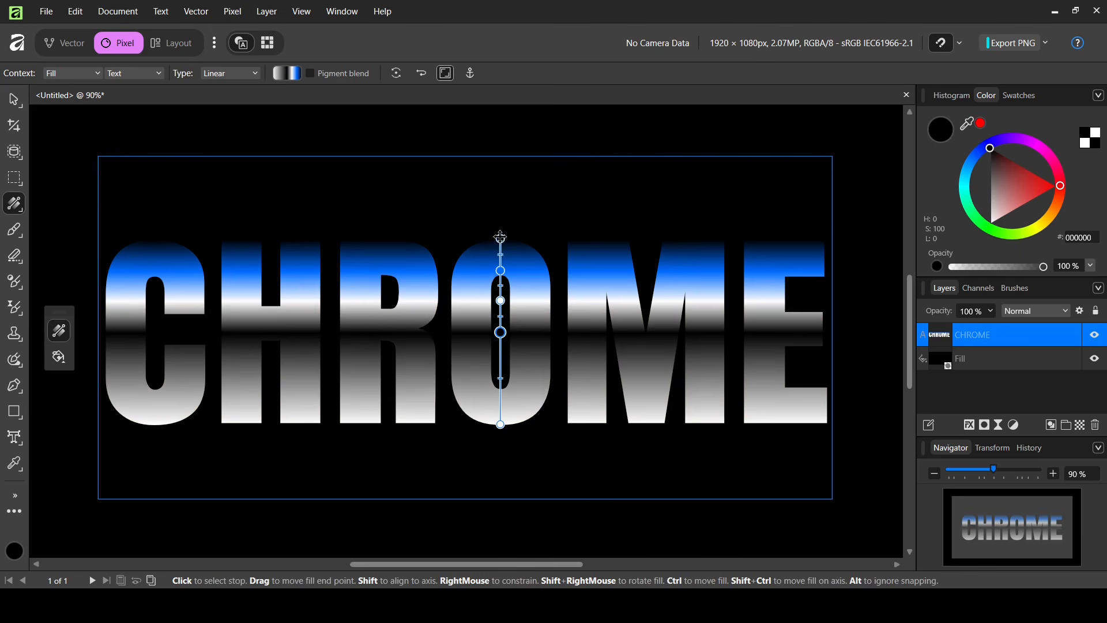
{"action": "left_click", "coordinate": [501, 369]}
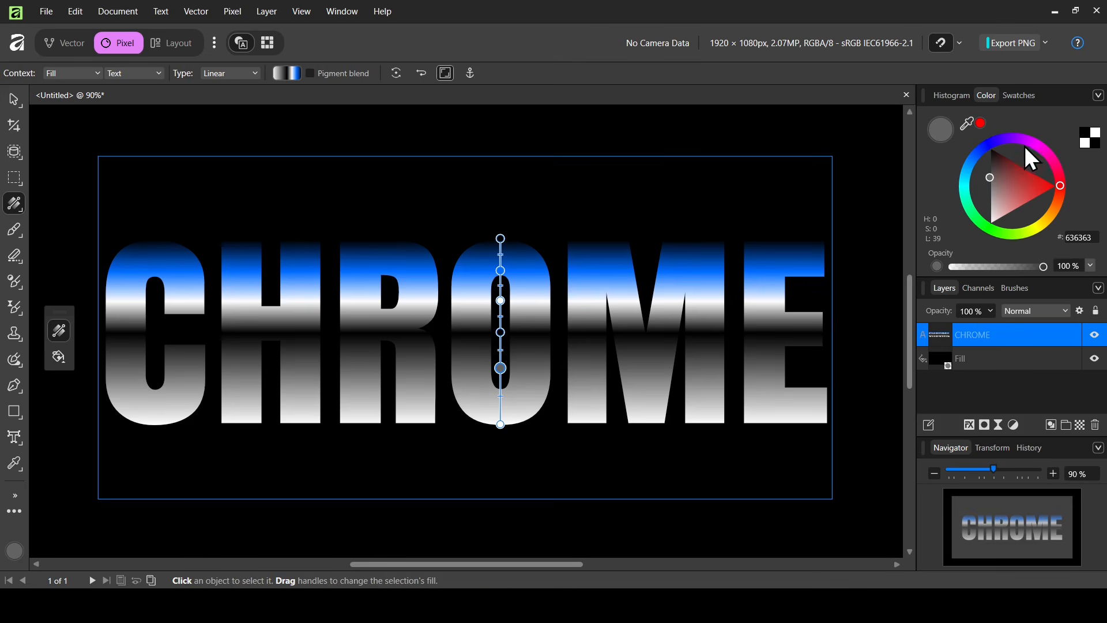
{"action": "left_click_drag", "start_coordinate": [1029, 141], "coordinate": [1042, 143]}
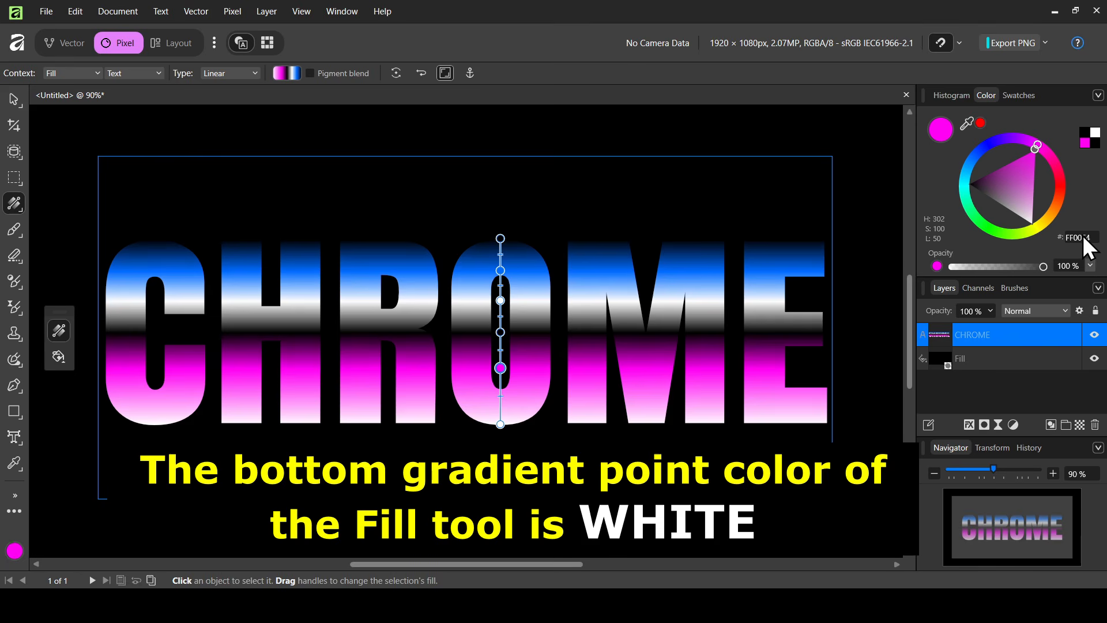
- Shift the gradient's magenta, middle black and upper white stops slightly downward, bringing the white stop close to the black one
{"action": "left_click", "coordinate": [500, 270]}
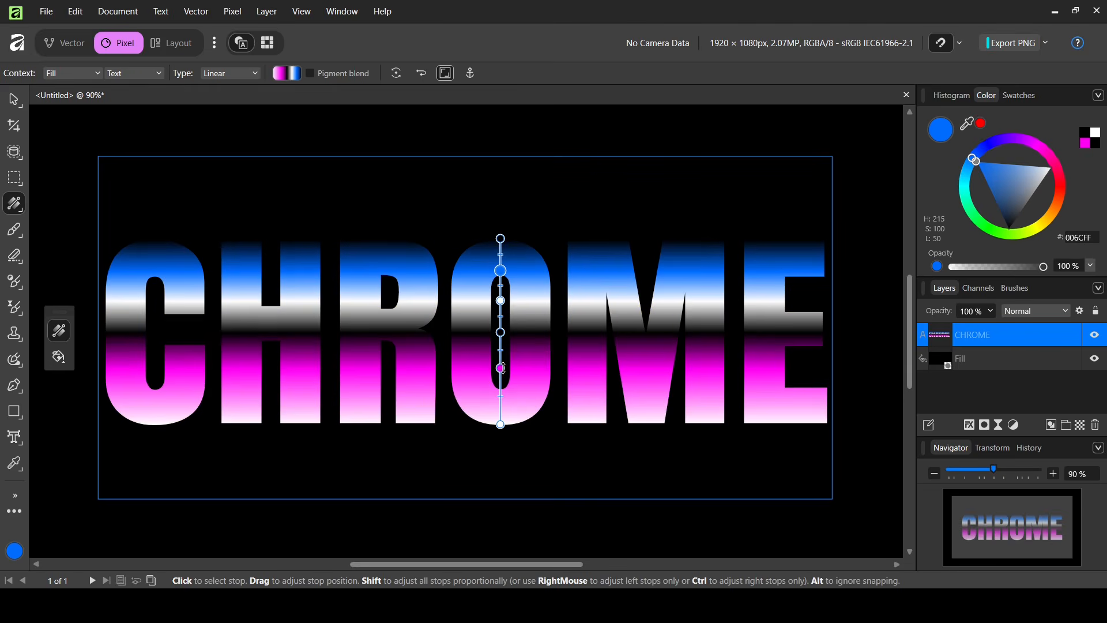
{"action": "left_click_drag", "start_coordinate": [501, 368], "coordinate": [501, 379]}
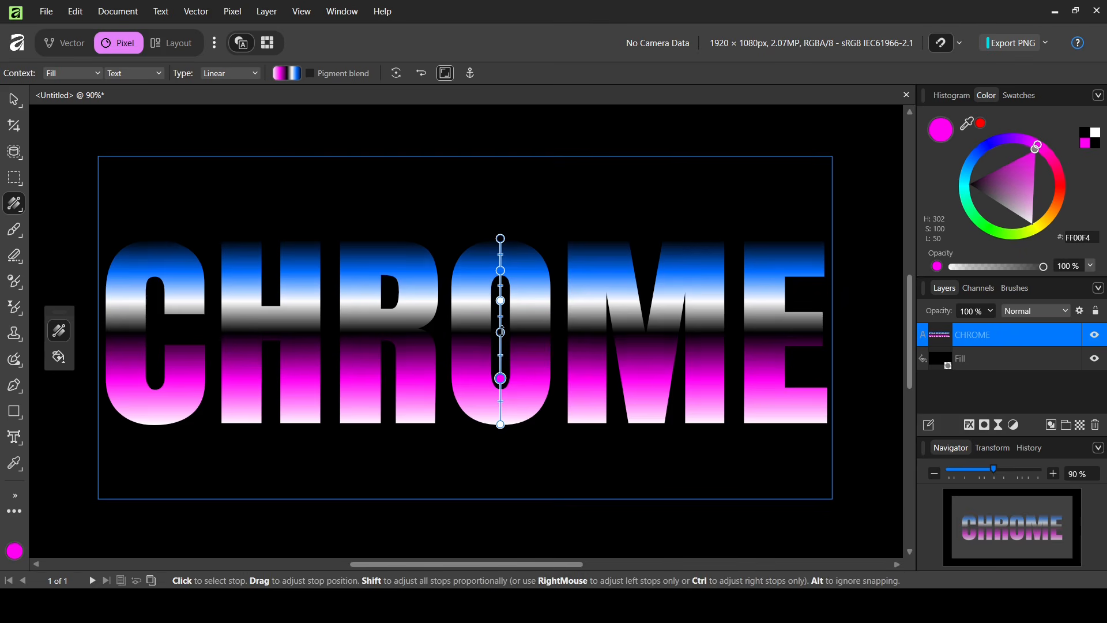
{"action": "left_click_drag", "start_coordinate": [501, 333], "coordinate": [501, 339]}
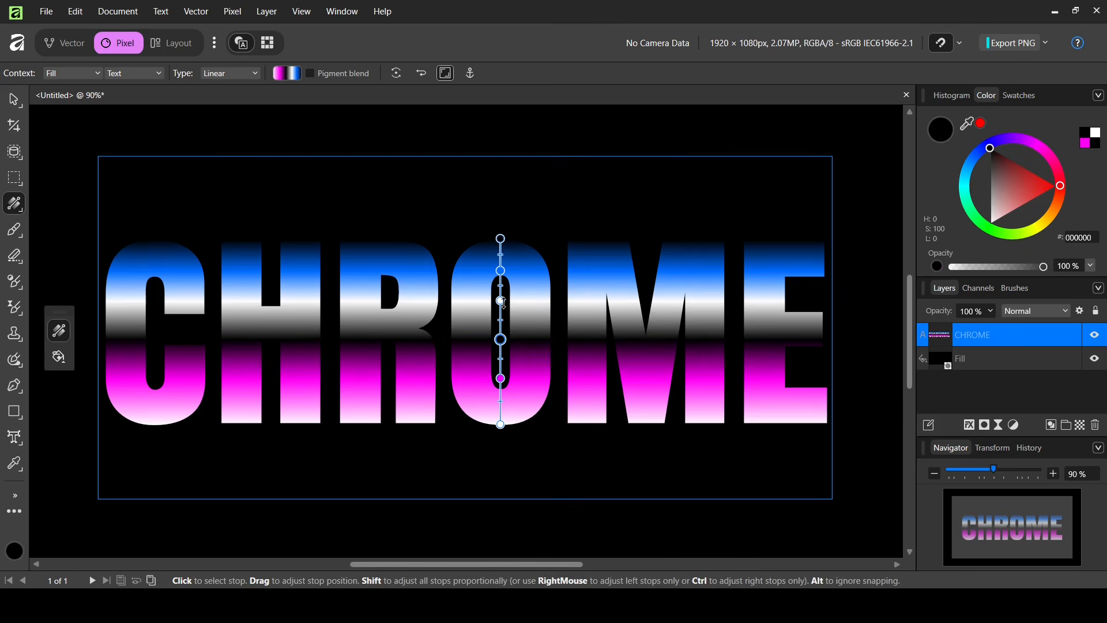
{"action": "left_click_drag", "start_coordinate": [501, 301], "coordinate": [501, 318]}
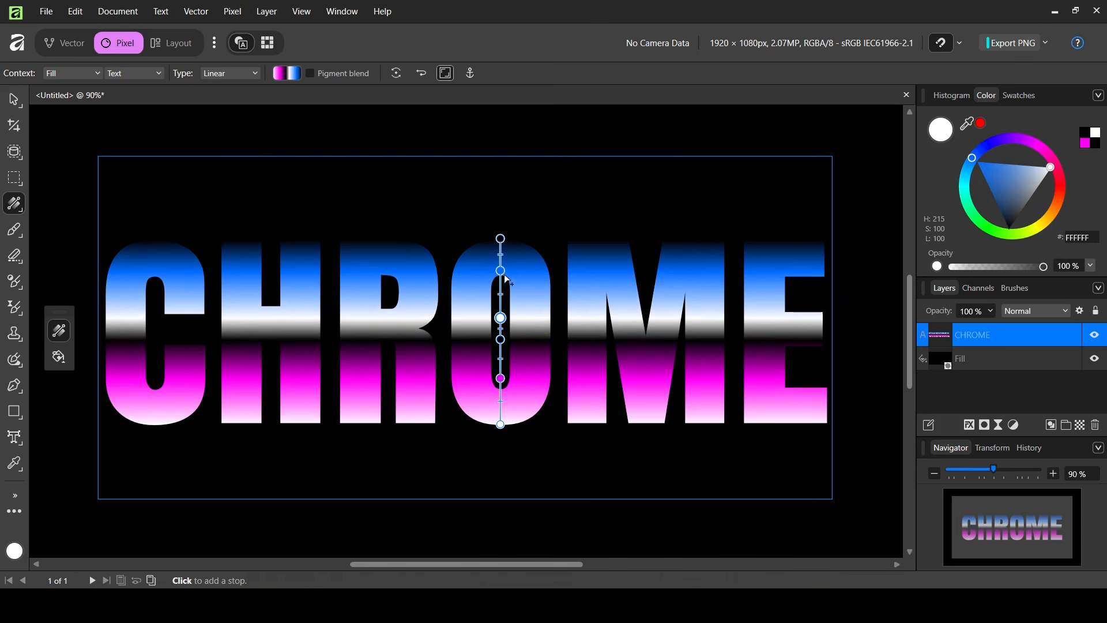
- Nudge the gradient's blue and upper white stops slightly down and the magenta-to-white midpoint slightly up, then return to the Move tool
{"action": "left_click_drag", "start_coordinate": [501, 270], "coordinate": [501, 273]}
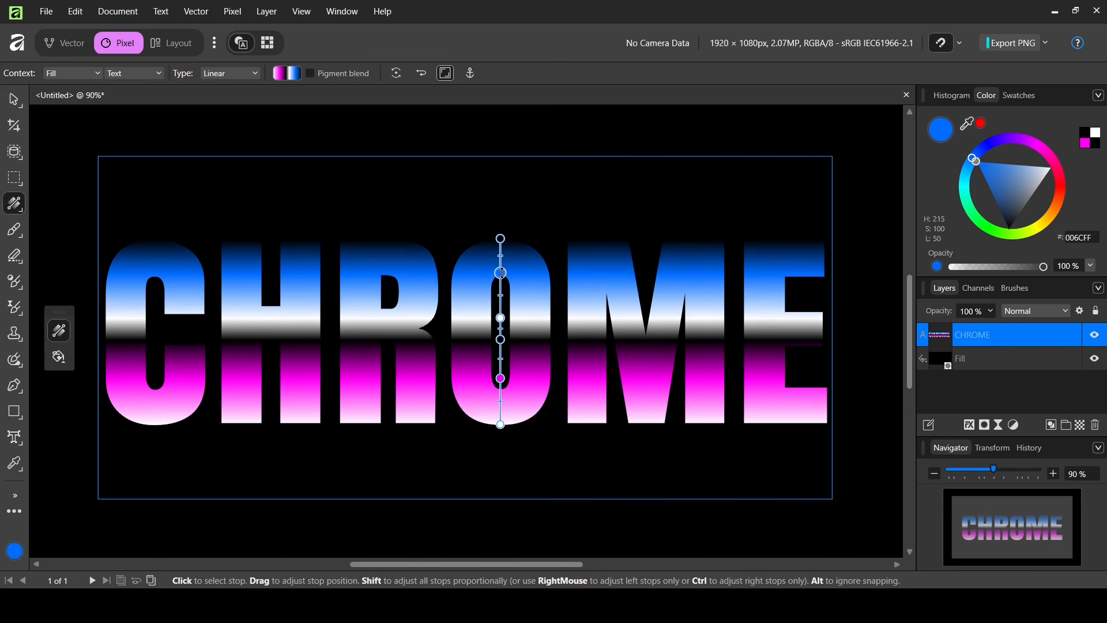
{"action": "left_click", "coordinate": [501, 318]}
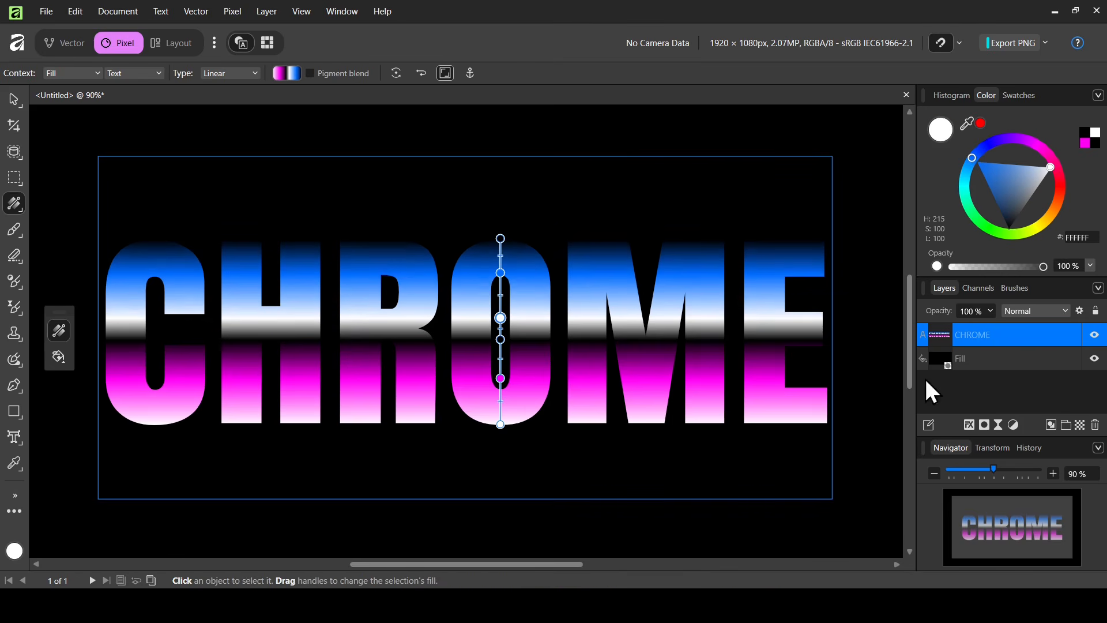
{"action": "left_click", "coordinate": [1015, 469]}
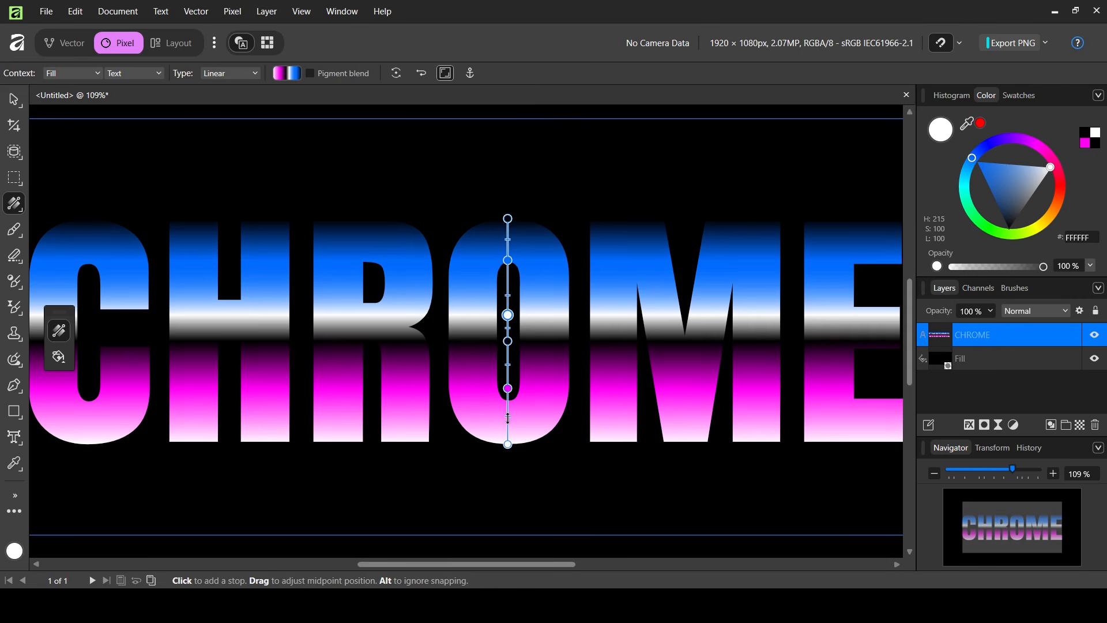
{"action": "mouse_move", "coordinate": [507, 418]}
{"action": "left_mouse_down"}
{"action": "mouse_move", "coordinate": [508, 430]}
{"action": "mouse_move", "coordinate": [509, 414]}
{"action": "left_mouse_up"}
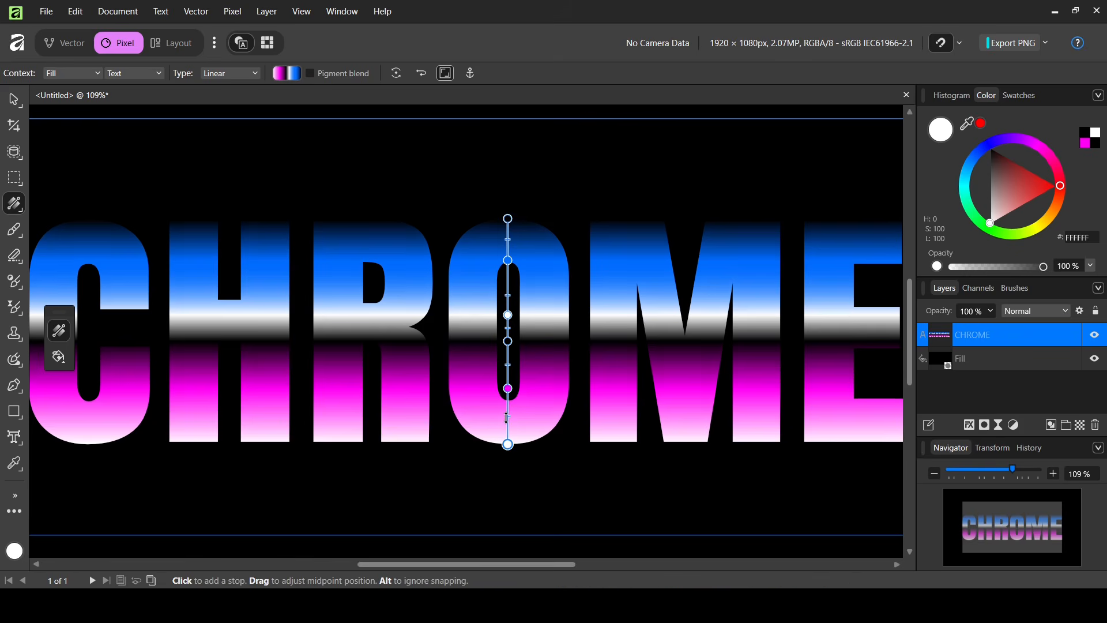
{"action": "left_click_drag", "start_coordinate": [506, 417], "coordinate": [506, 415]}
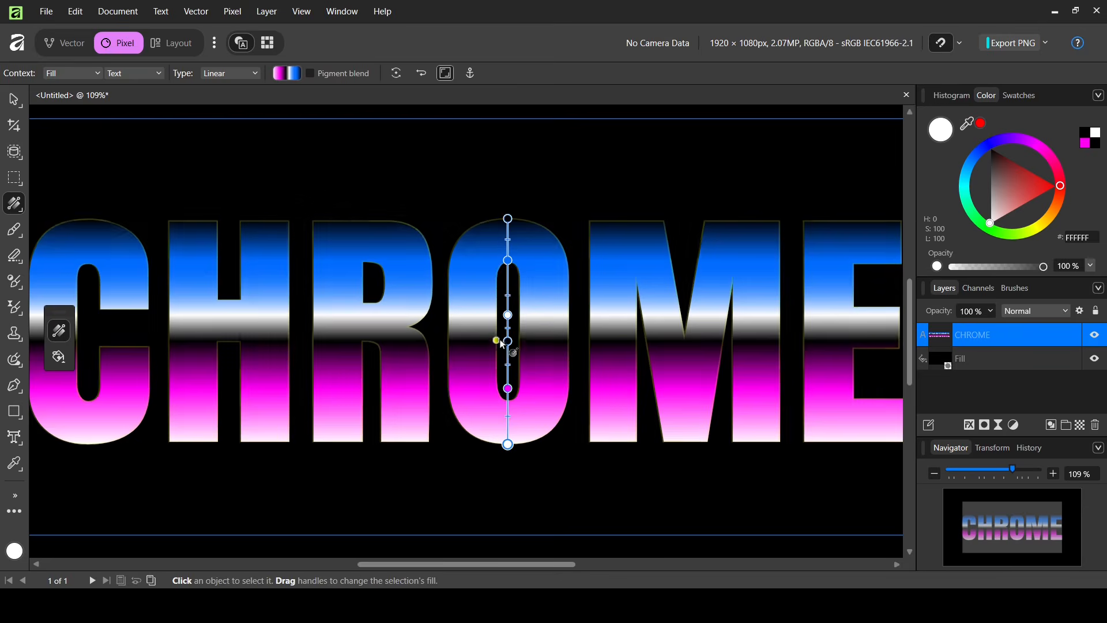
{"action": "left_click_drag", "start_coordinate": [508, 315], "coordinate": [508, 323]}
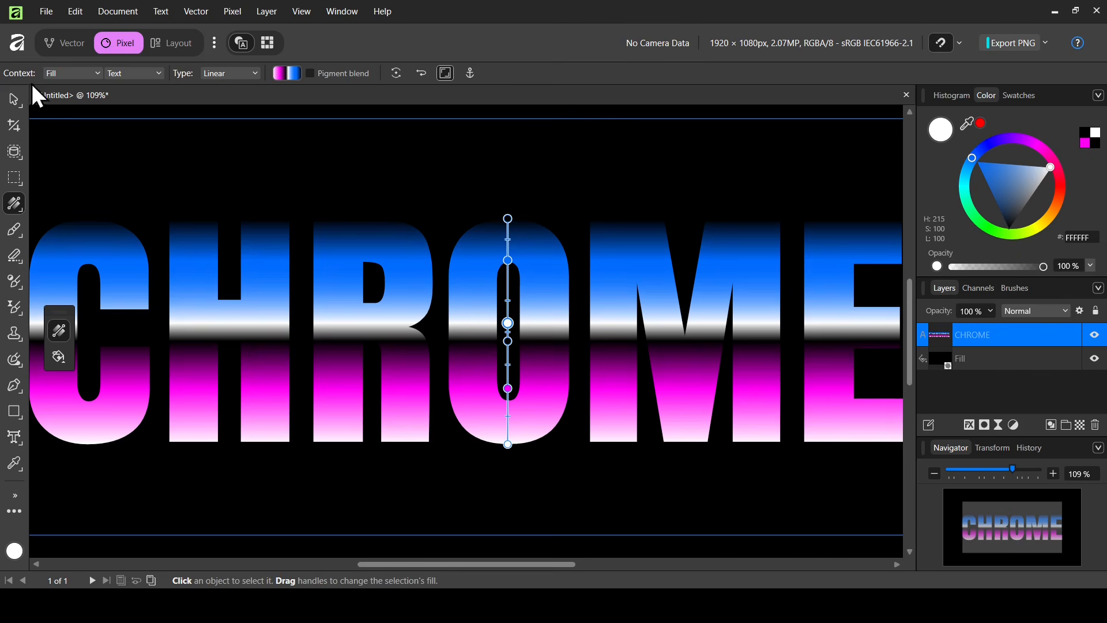
{"action": "left_click", "coordinate": [22, 107]}
{"action": "left_click", "coordinate": [92, 103]}
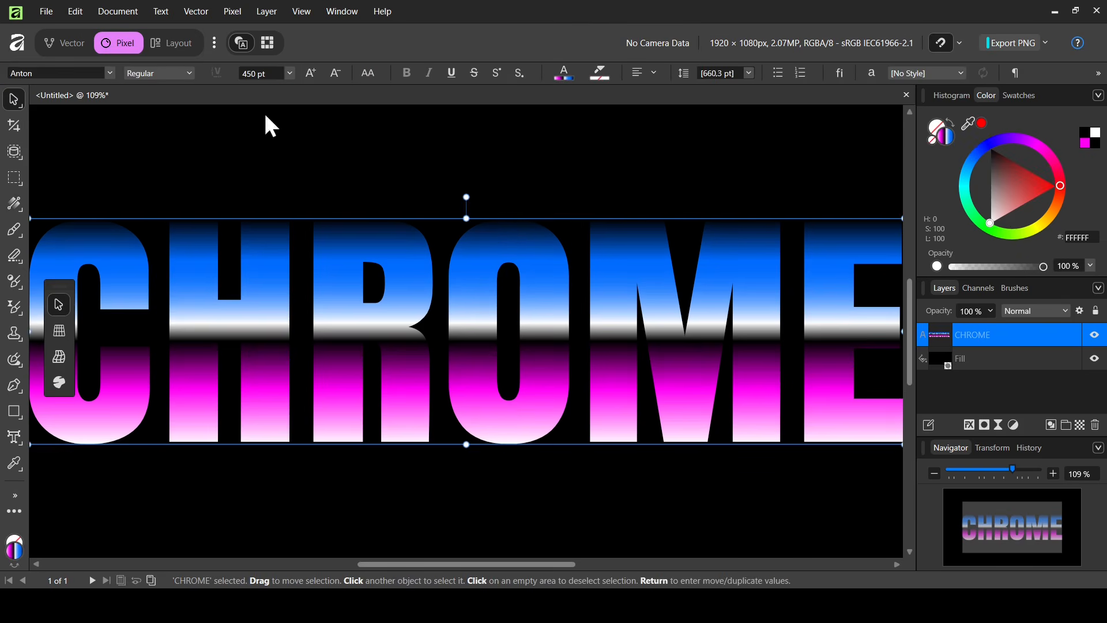
- Enable an Outline layer effect on the CHROME text and set its colour to white
{"action": "left_click", "coordinate": [989, 470]}
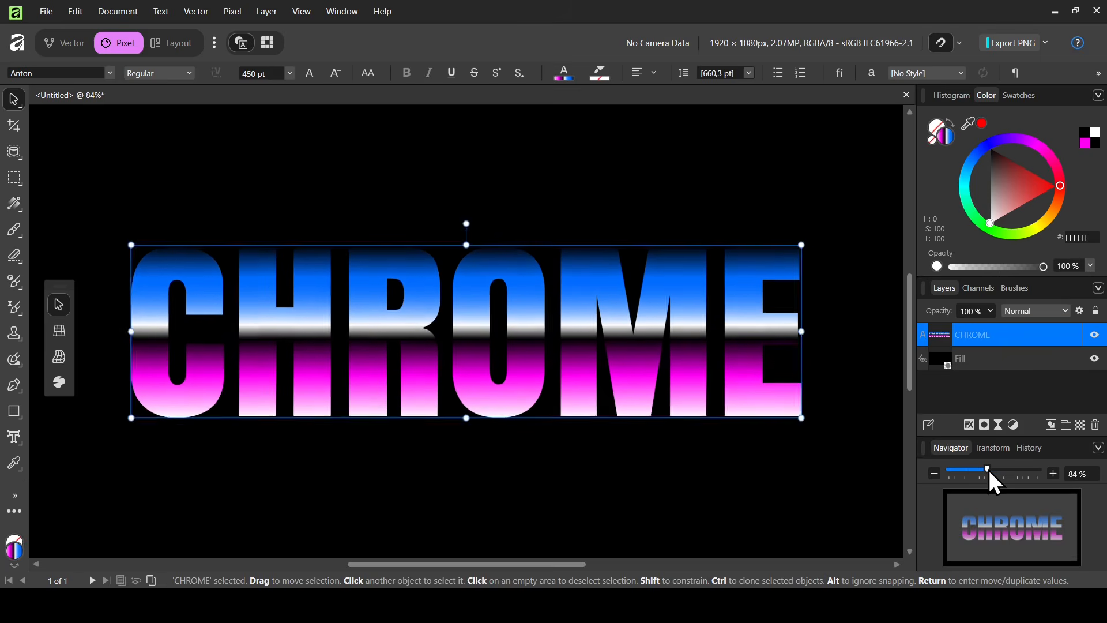
{"action": "left_click_drag", "start_coordinate": [989, 469], "coordinate": [991, 470]}
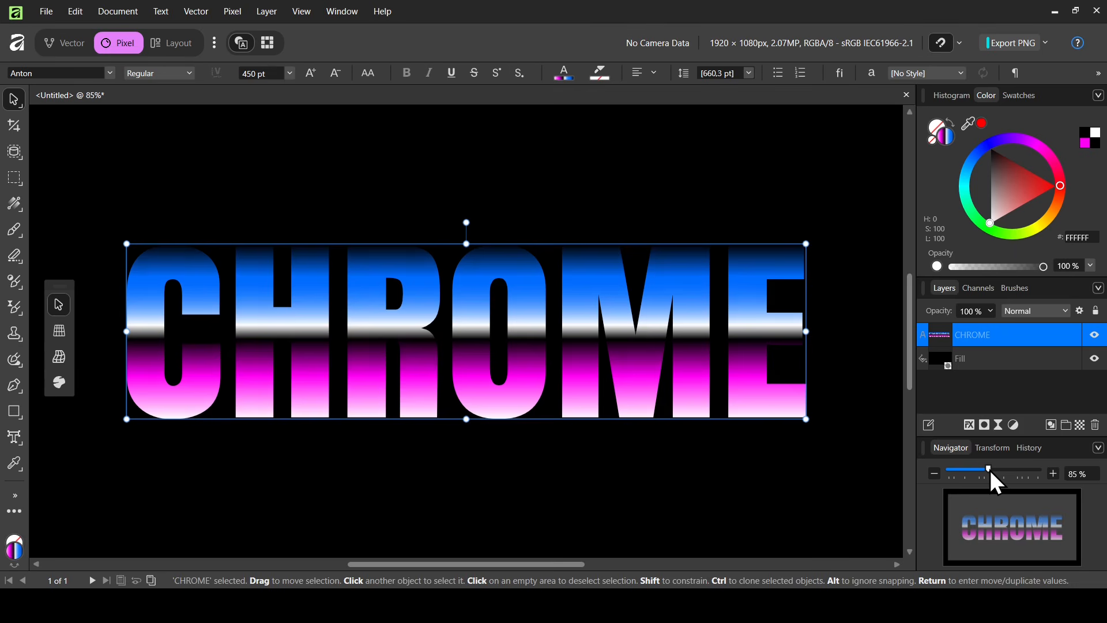
{"action": "left_click", "coordinate": [970, 426]}
{"action": "left_click_drag", "start_coordinate": [563, 110], "coordinate": [859, 157]}
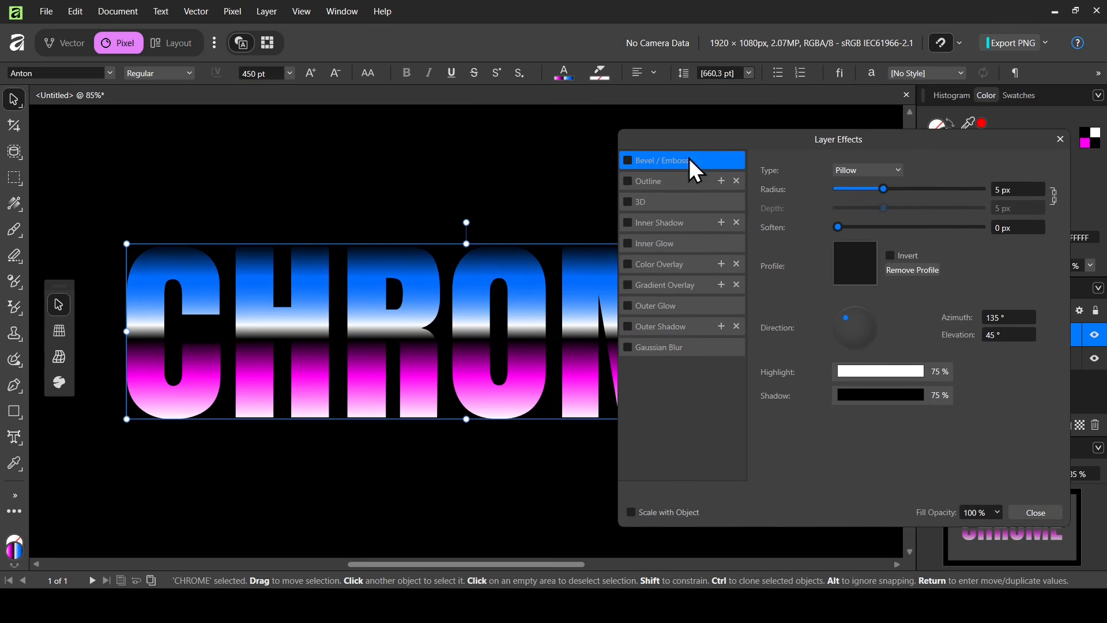
{"action": "left_click", "coordinate": [657, 185]}
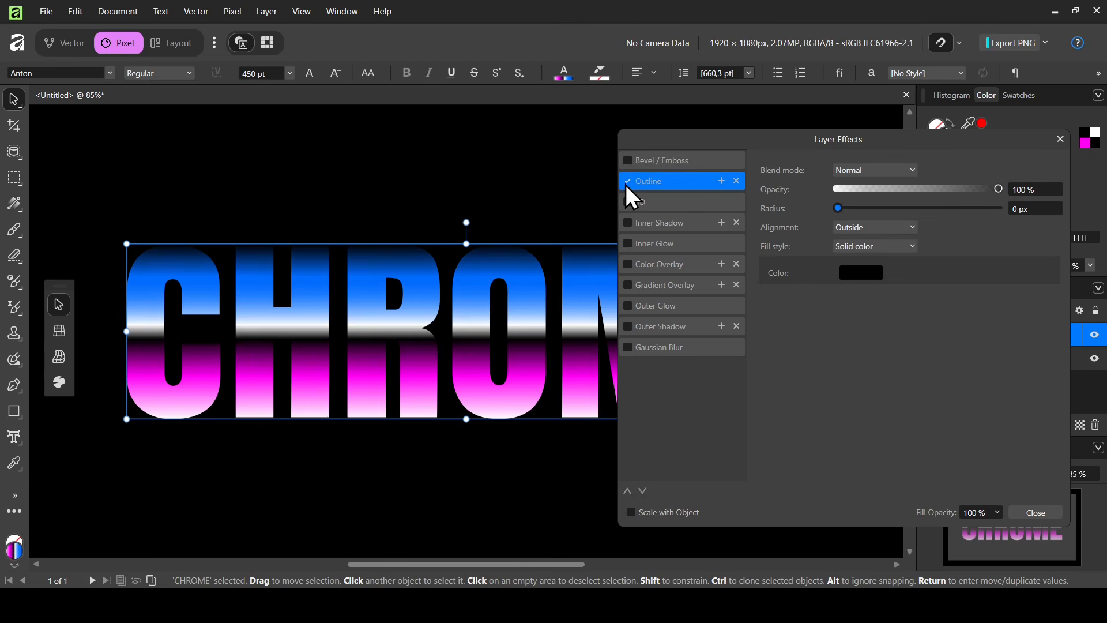
{"action": "left_click", "coordinate": [867, 276]}
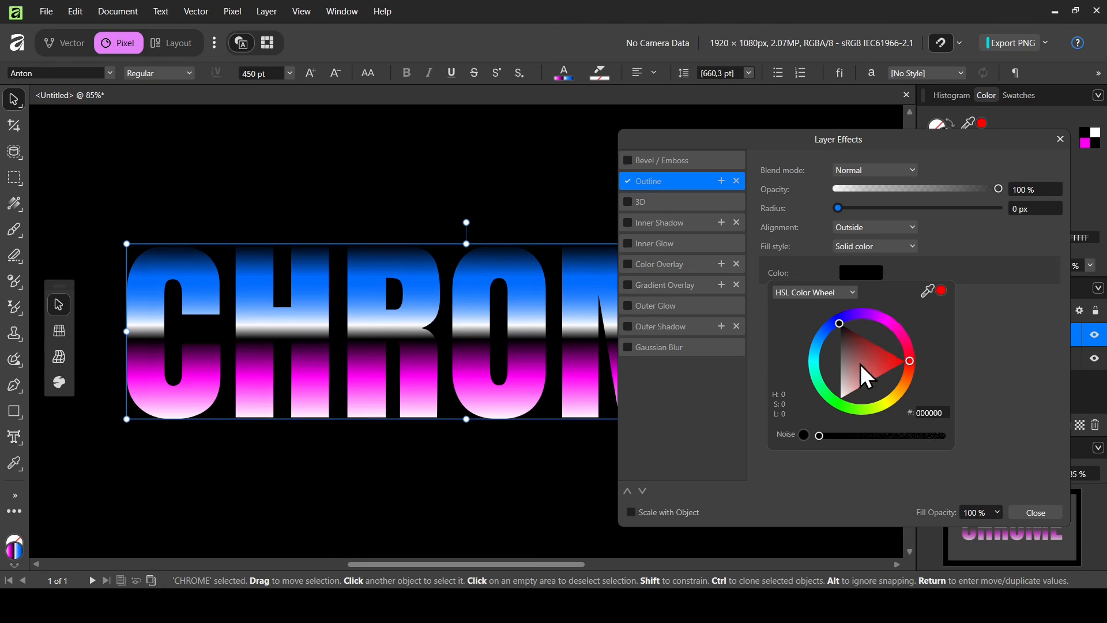
{"action": "left_click_drag", "start_coordinate": [867, 378], "coordinate": [825, 434]}
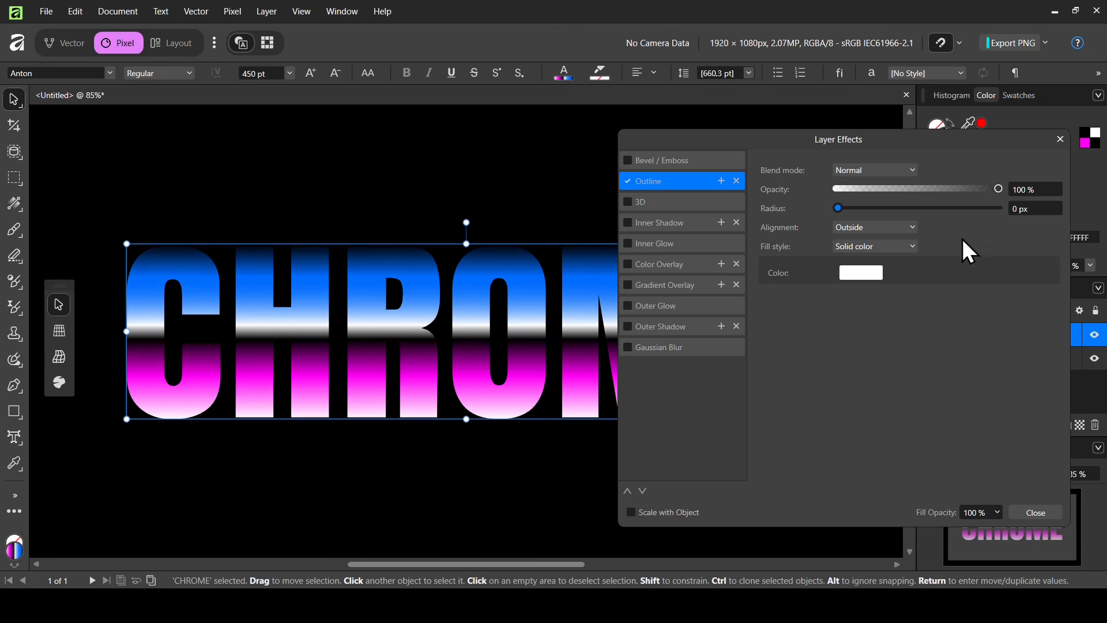
- Set the outline's alignment to Center and its radius to 2.4 px
{"action": "left_click", "coordinate": [901, 229]}
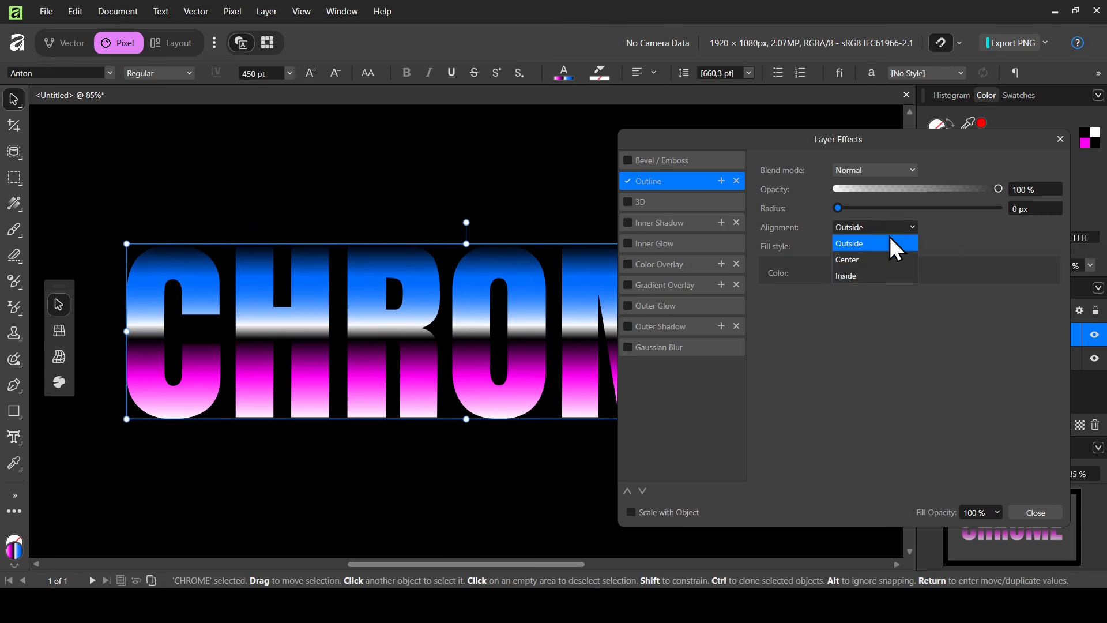
{"action": "left_click", "coordinate": [868, 266]}
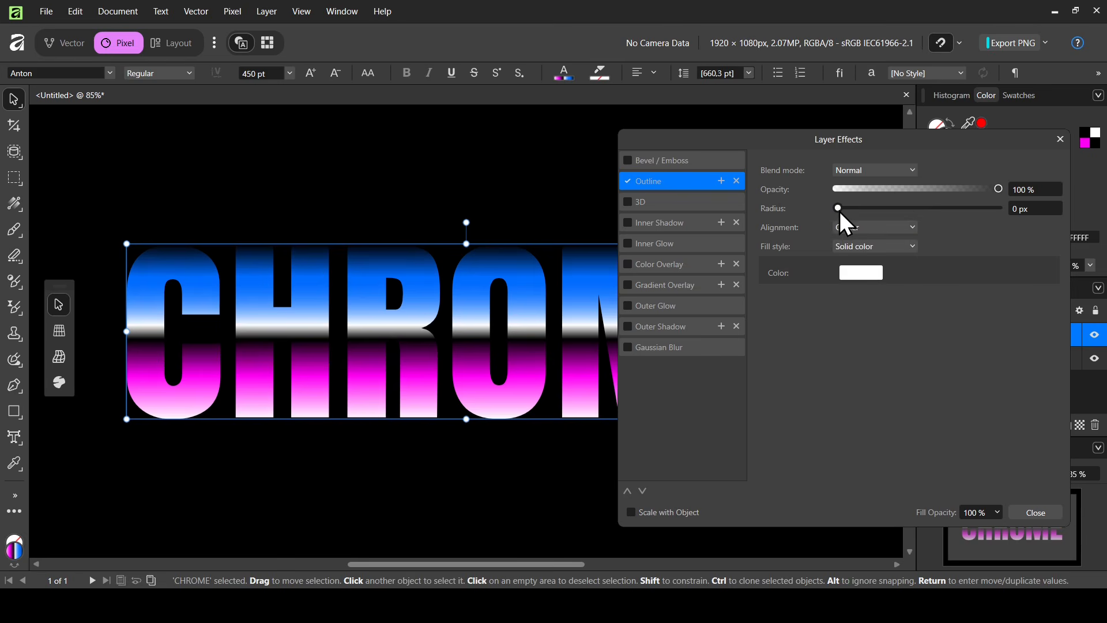
{"action": "left_click_drag", "start_coordinate": [839, 211], "coordinate": [893, 209]}
{"action": "left_click_drag", "start_coordinate": [882, 208], "coordinate": [879, 210]}
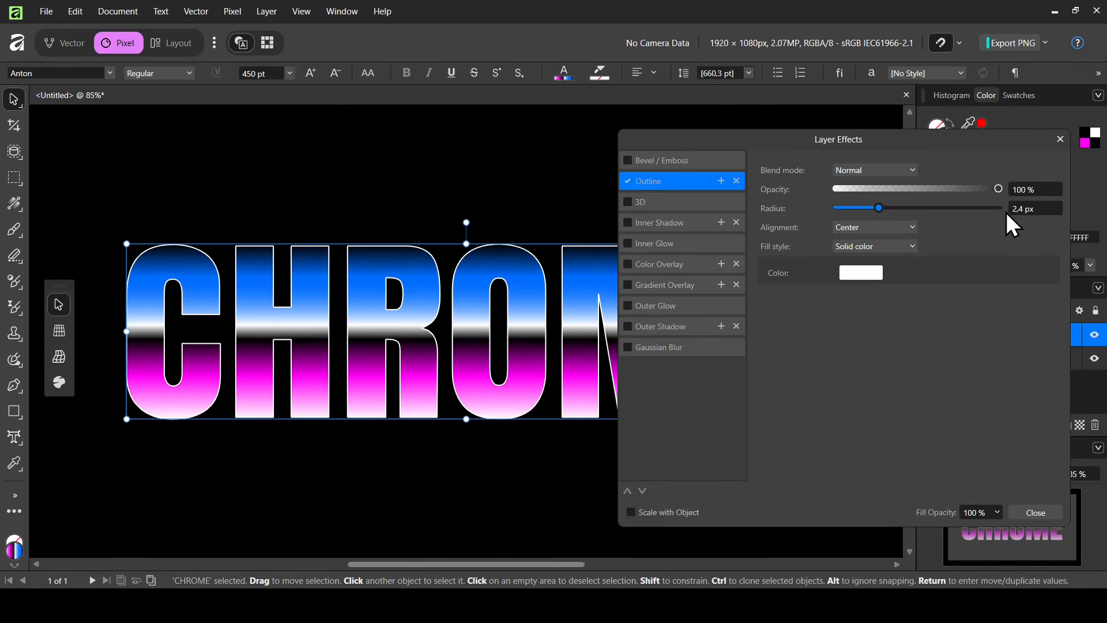
- Enable an Emboss-type Bevel / Emboss effect with unlinked radius 3.3 px and depth 8.1 px, and soften 6 px
{"action": "left_click", "coordinate": [663, 162]}
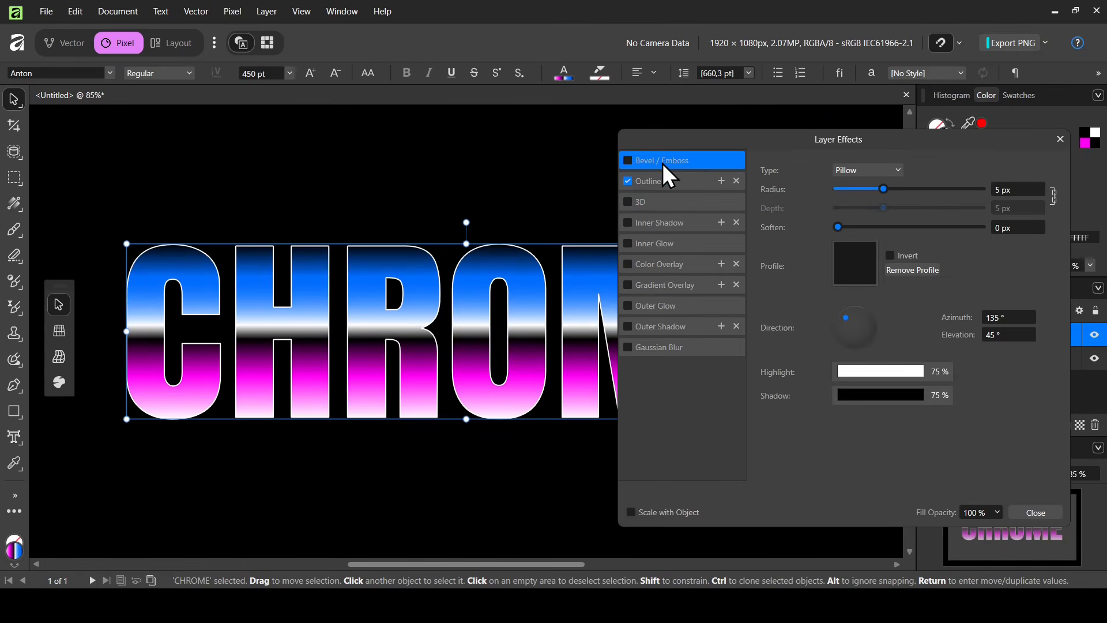
{"action": "left_click", "coordinate": [628, 160]}
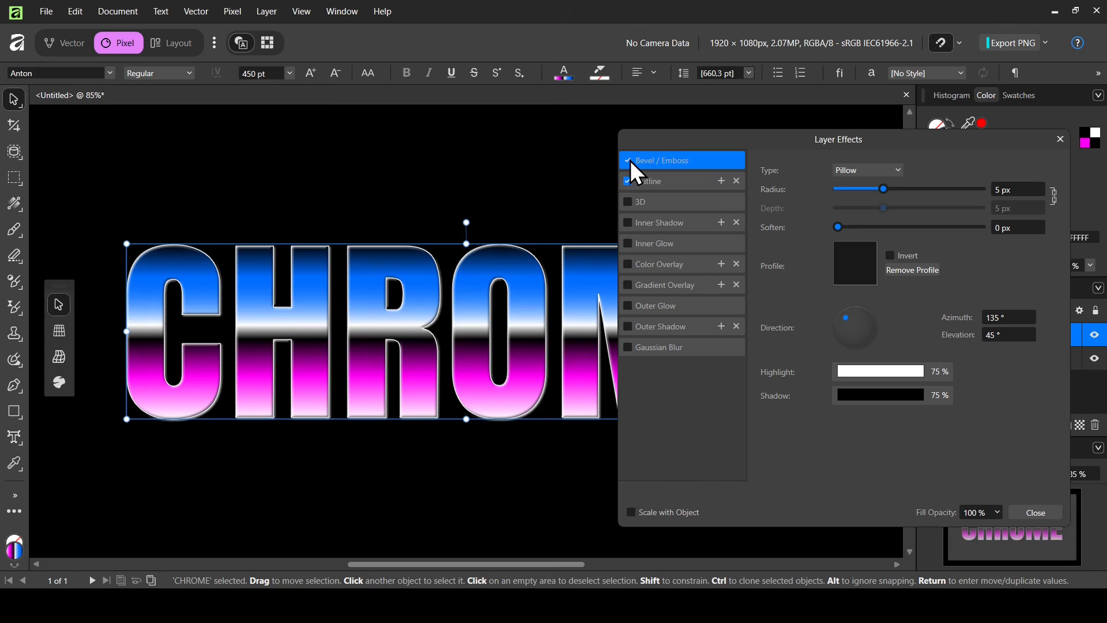
{"action": "left_click", "coordinate": [860, 172]}
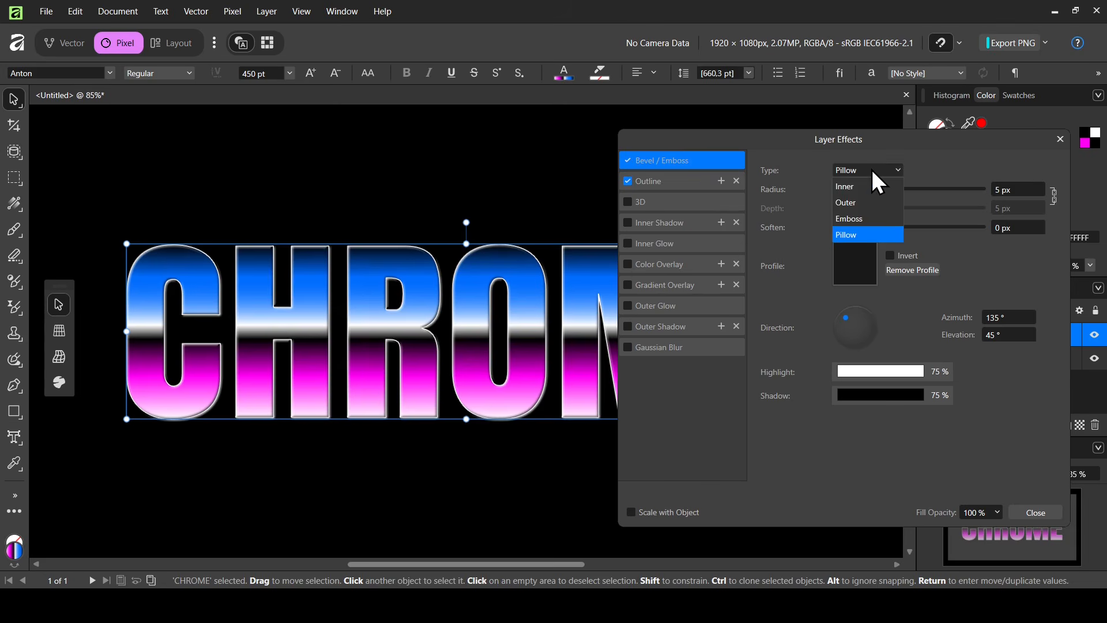
{"action": "left_click", "coordinate": [867, 220]}
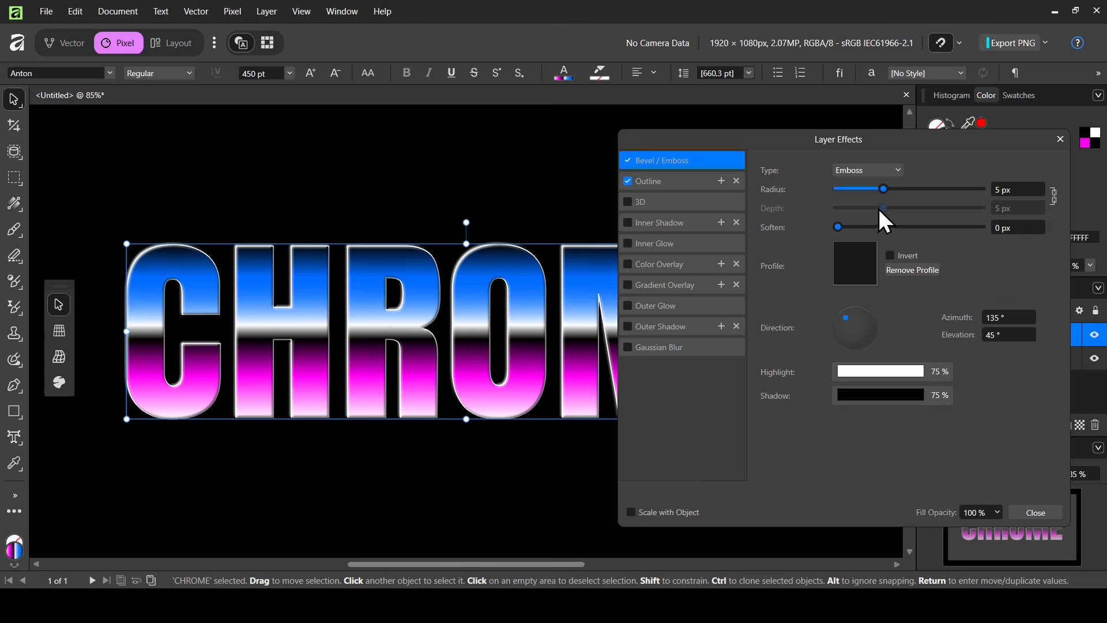
{"action": "left_click", "coordinate": [1054, 196]}
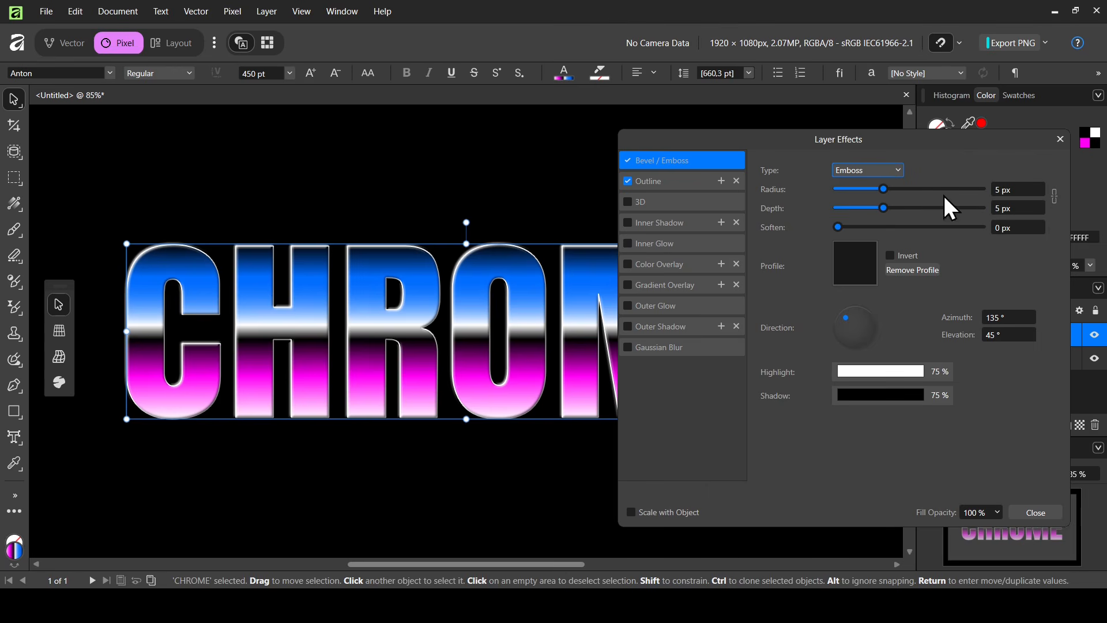
{"action": "mouse_move", "coordinate": [882, 192]}
{"action": "left_mouse_down"}
{"action": "mouse_move", "coordinate": [857, 192]}
{"action": "mouse_move", "coordinate": [878, 192]}
{"action": "left_mouse_up"}
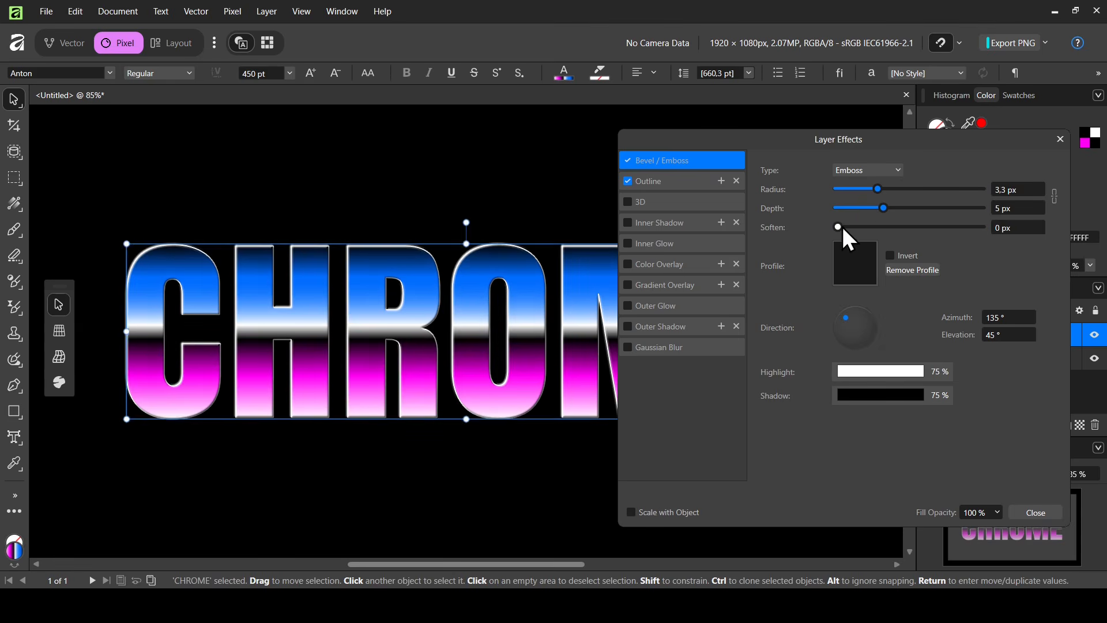
{"action": "left_click_drag", "start_coordinate": [842, 227], "coordinate": [894, 210]}
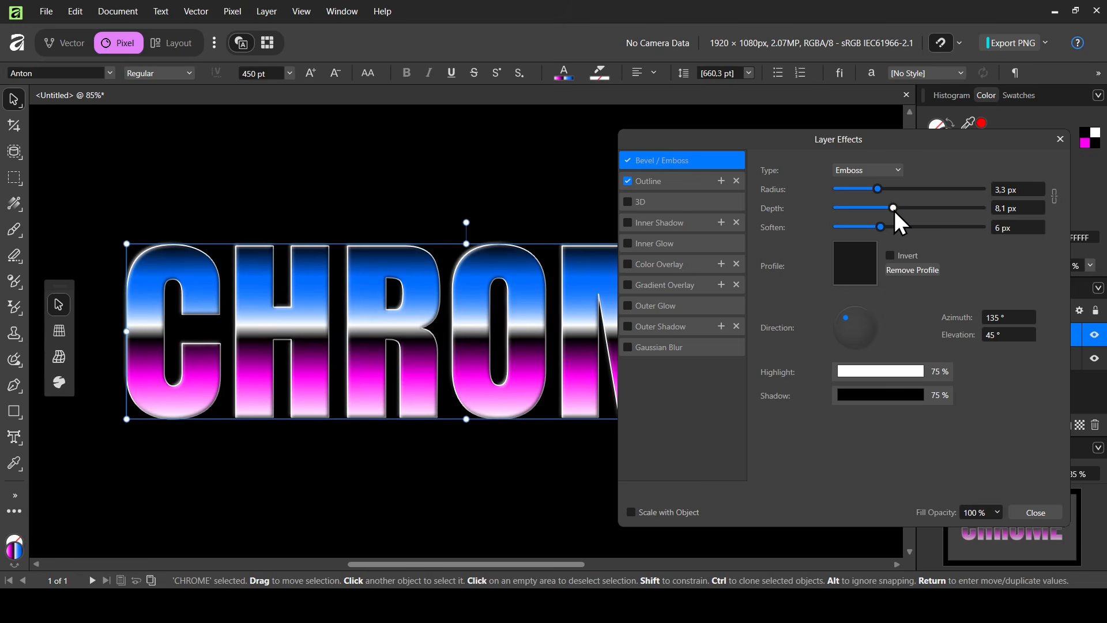
- Enable the 3D layer effect with unlinked depth 100 px and radius 4.2 px, and close the layer effects
{"action": "left_click", "coordinate": [658, 202]}
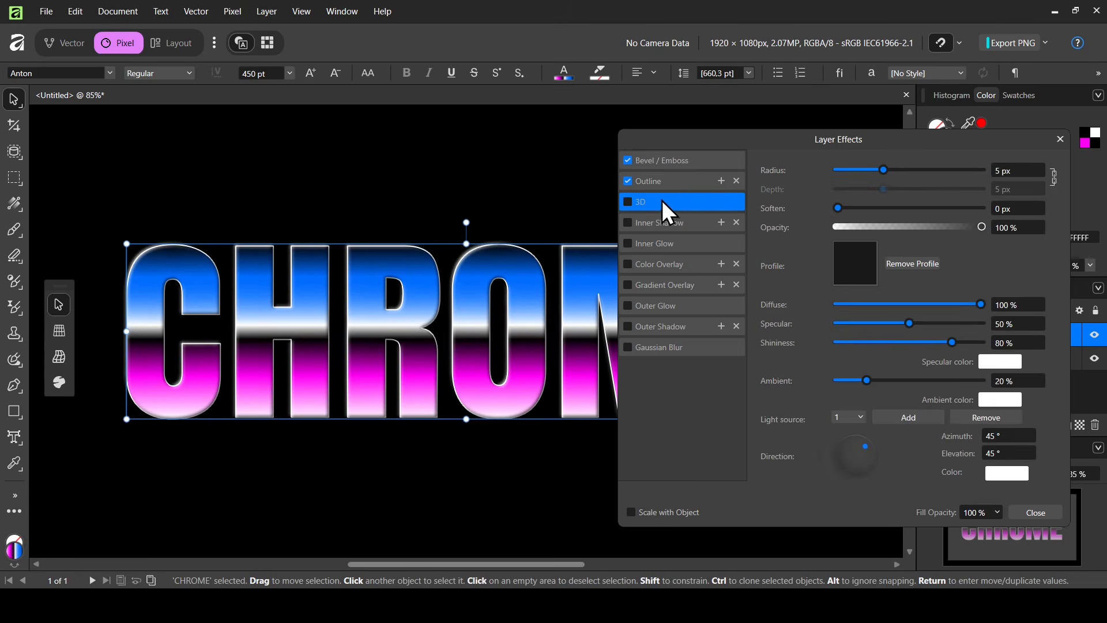
{"action": "left_click", "coordinate": [628, 202]}
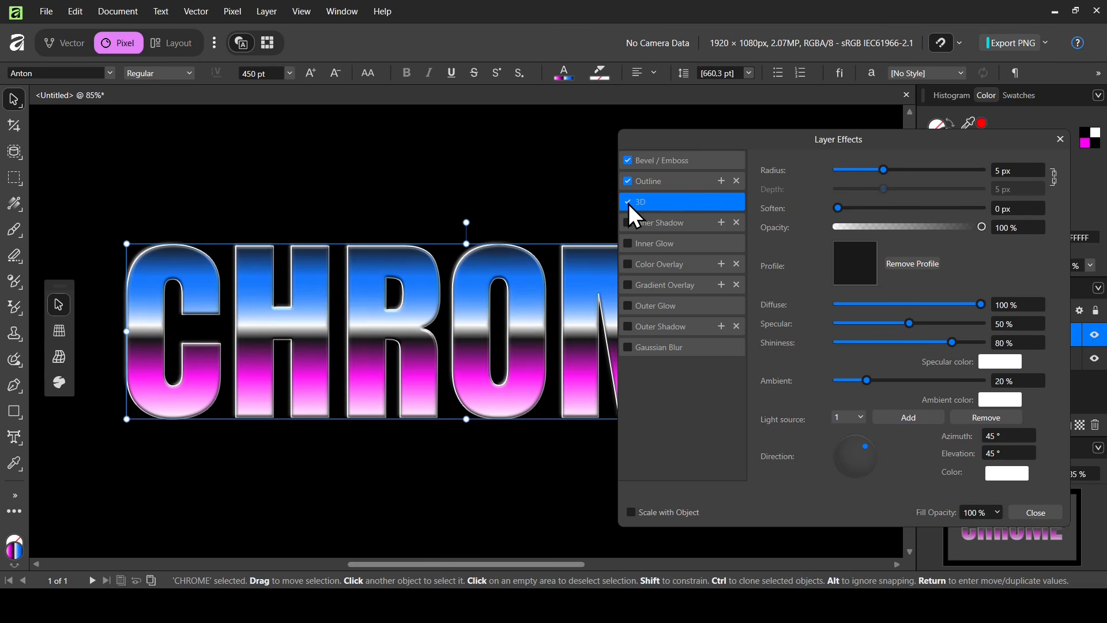
{"action": "left_click", "coordinate": [1055, 179]}
{"action": "mouse_move", "coordinate": [883, 190]}
{"action": "left_mouse_down"}
{"action": "mouse_move", "coordinate": [985, 189]}
{"action": "mouse_move", "coordinate": [854, 199]}
{"action": "mouse_move", "coordinate": [845, 189]}
{"action": "left_mouse_up"}
{"action": "left_click_drag", "start_coordinate": [965, 189], "coordinate": [988, 190]}
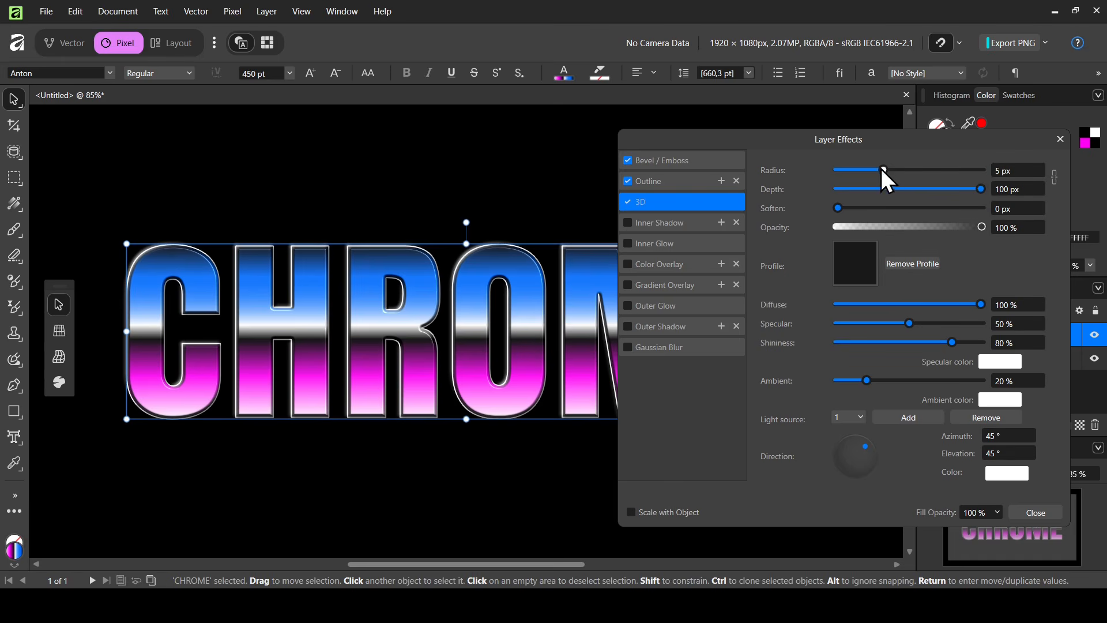
{"action": "mouse_move", "coordinate": [883, 171]}
{"action": "left_mouse_down"}
{"action": "mouse_move", "coordinate": [889, 150]}
{"action": "mouse_move", "coordinate": [904, 168]}
{"action": "mouse_move", "coordinate": [882, 178]}
{"action": "left_mouse_up"}
{"action": "left_click", "coordinate": [1056, 144]}
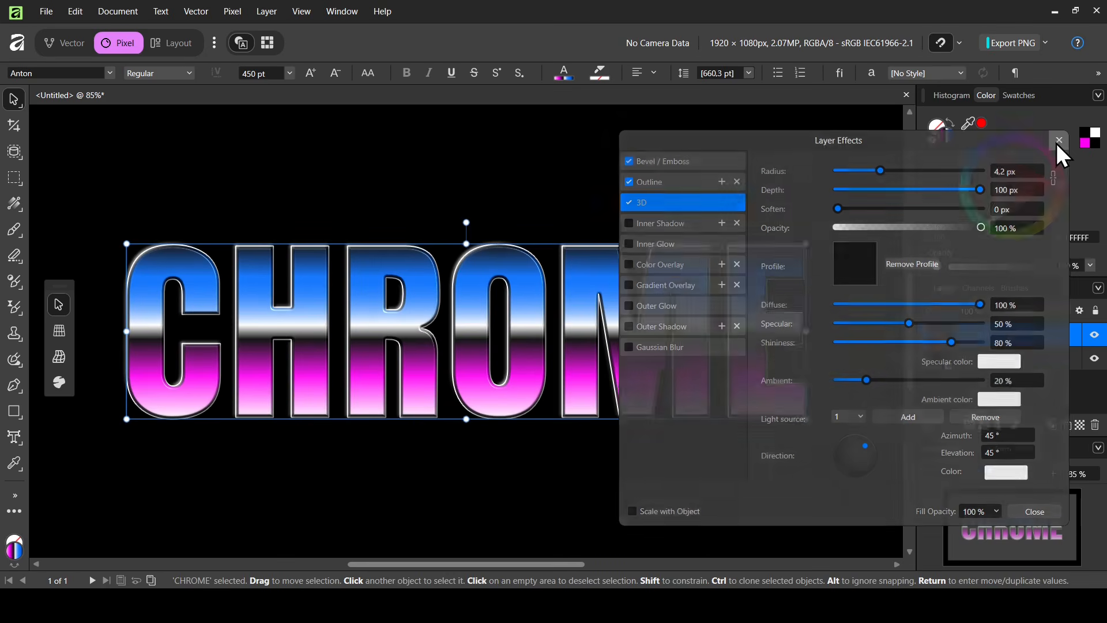
{"action": "left_click", "coordinate": [825, 312]}
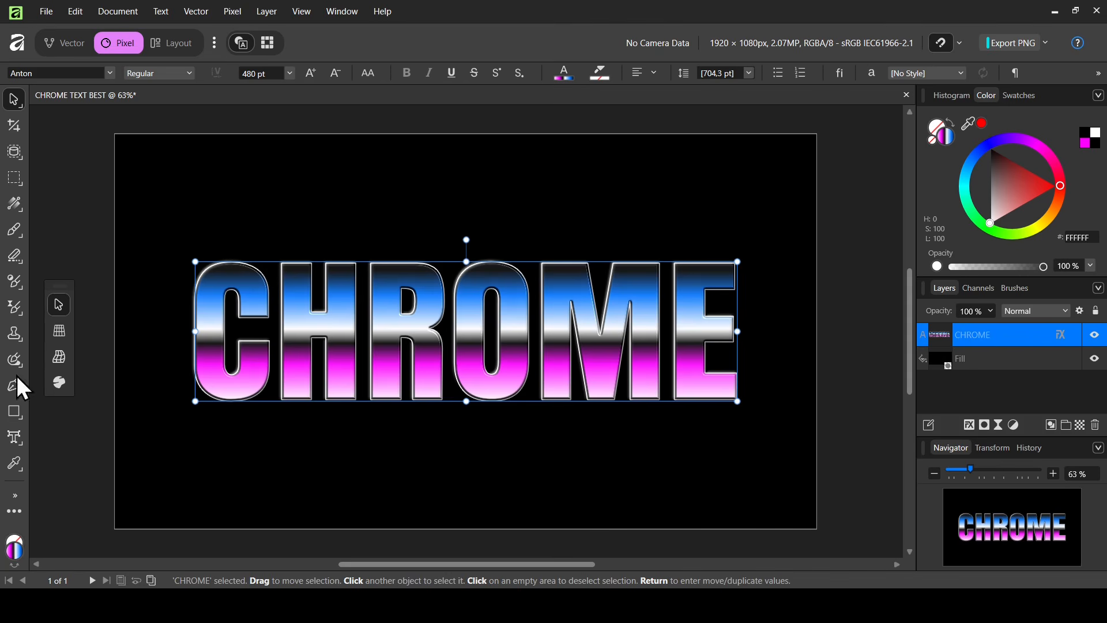
- Replace the word CHROME with HELLO in the styled text on the CHROME TEXT BEST document
{"action": "left_click_drag", "start_coordinate": [12, 447], "coordinate": [75, 437]}
{"action": "double_click", "coordinate": [477, 307]}
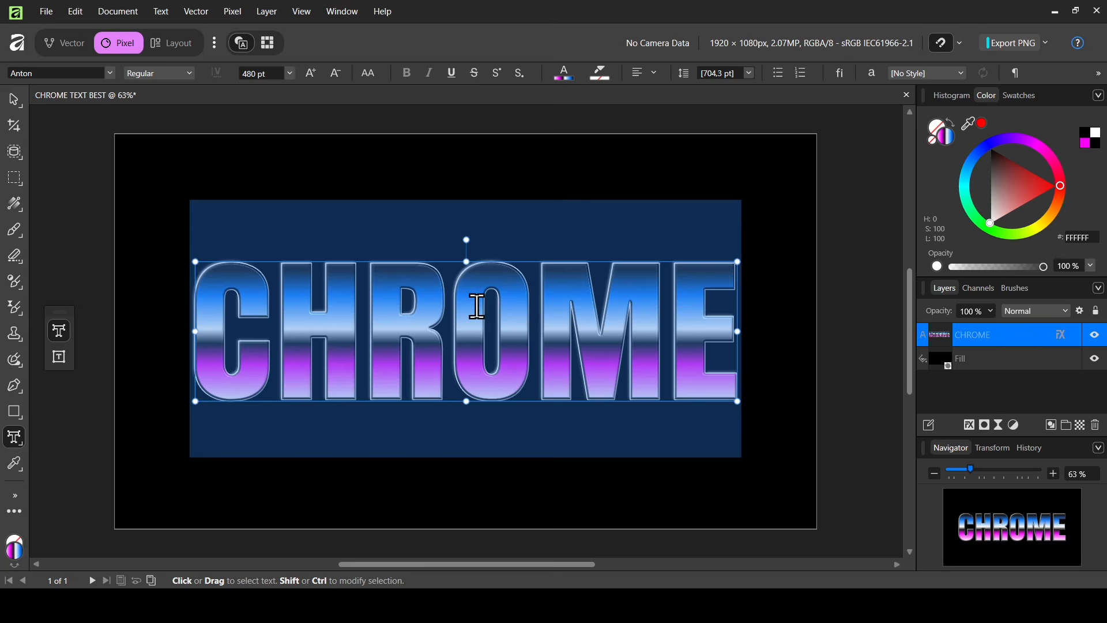
{"action": "type", "text": "HELLO"}
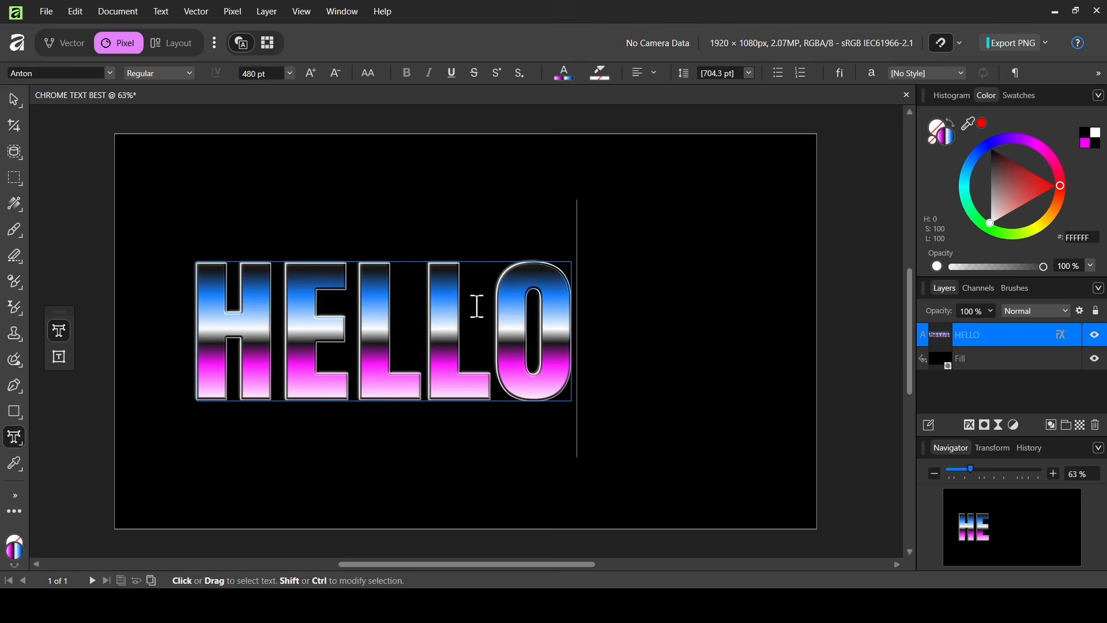
{"action": "key", "text": "Escape"}
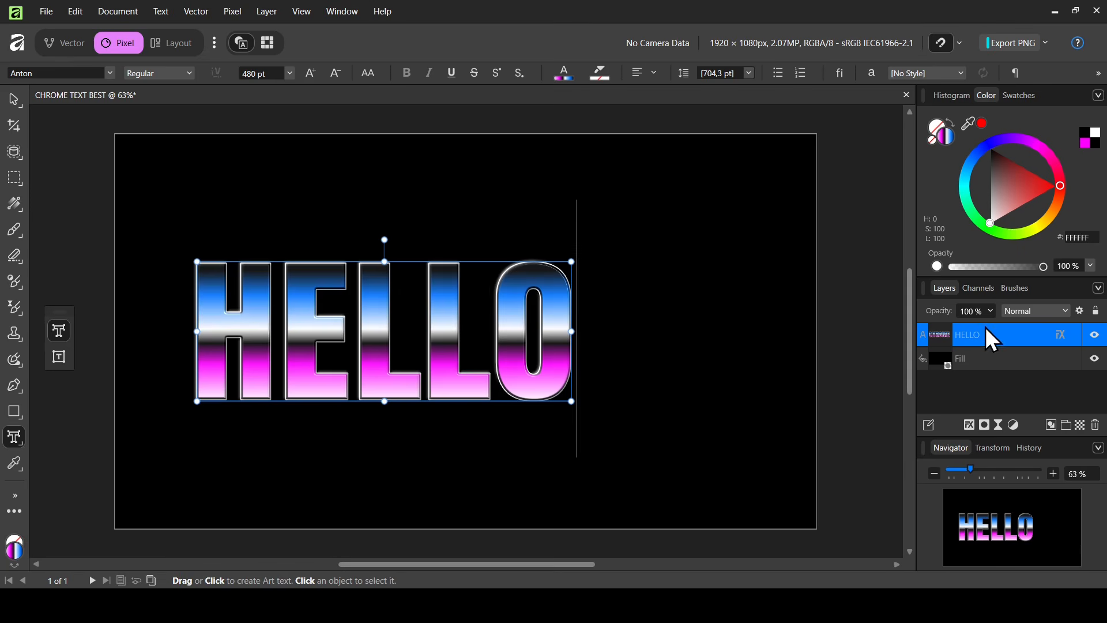
- Review the Outline, 3D and Bevel / Emboss settings in the HELLO layer's effects
{"action": "left_click", "coordinate": [1064, 336]}
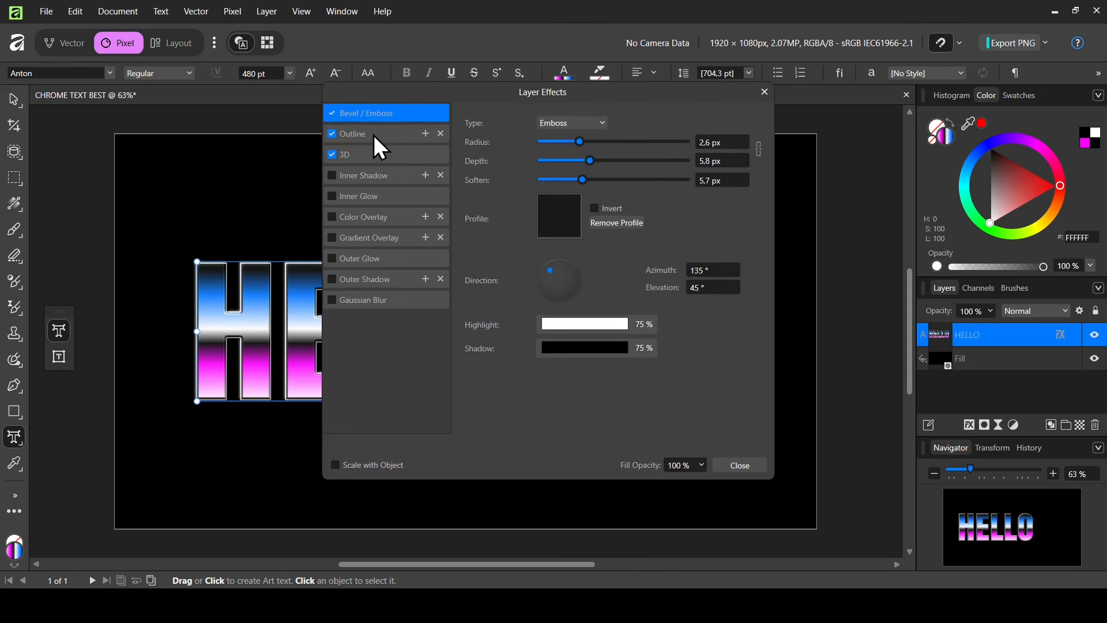
{"action": "left_click", "coordinate": [374, 135]}
{"action": "left_click", "coordinate": [374, 153]}
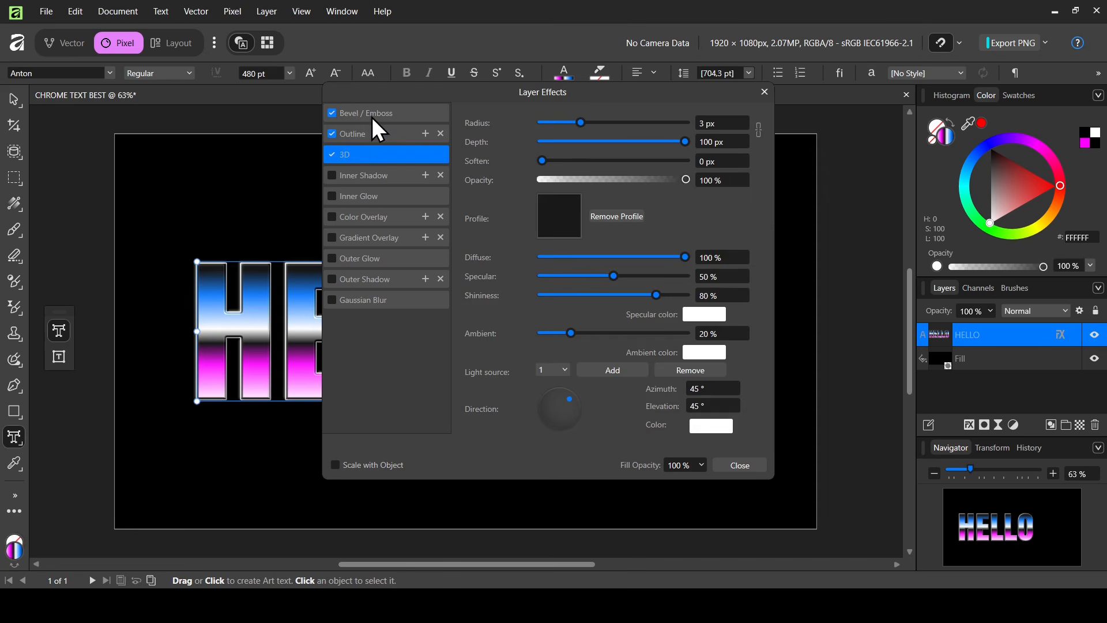
{"action": "left_click", "coordinate": [373, 118]}
{"action": "left_click", "coordinate": [764, 94]}
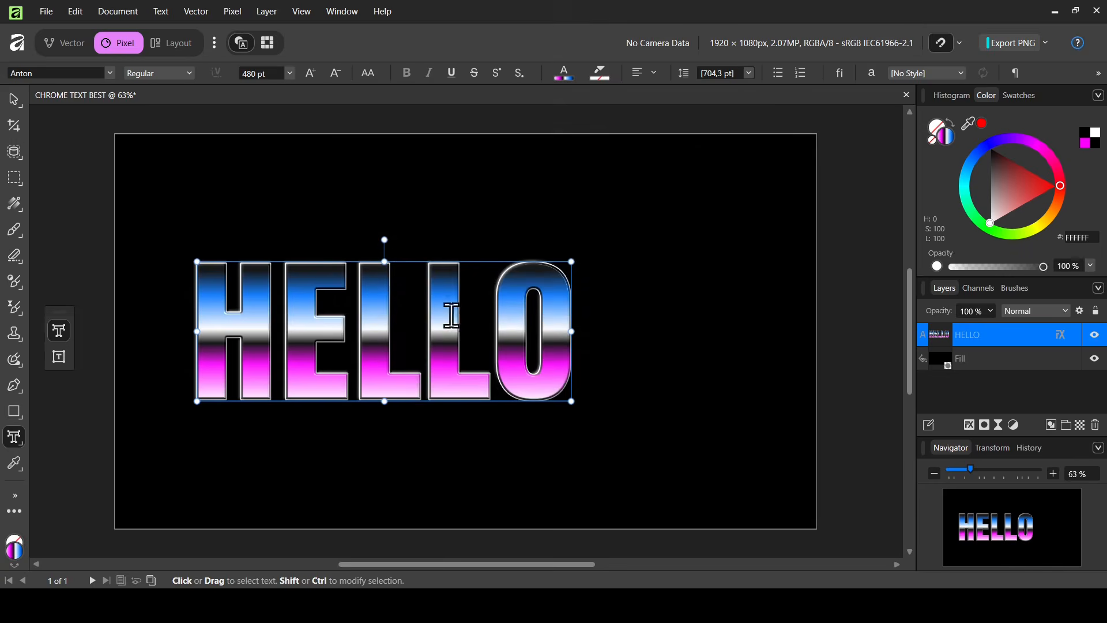
- Replace the word HELLO with AFFINITY in the styled chrome text
{"action": "double_click", "coordinate": [448, 322]}
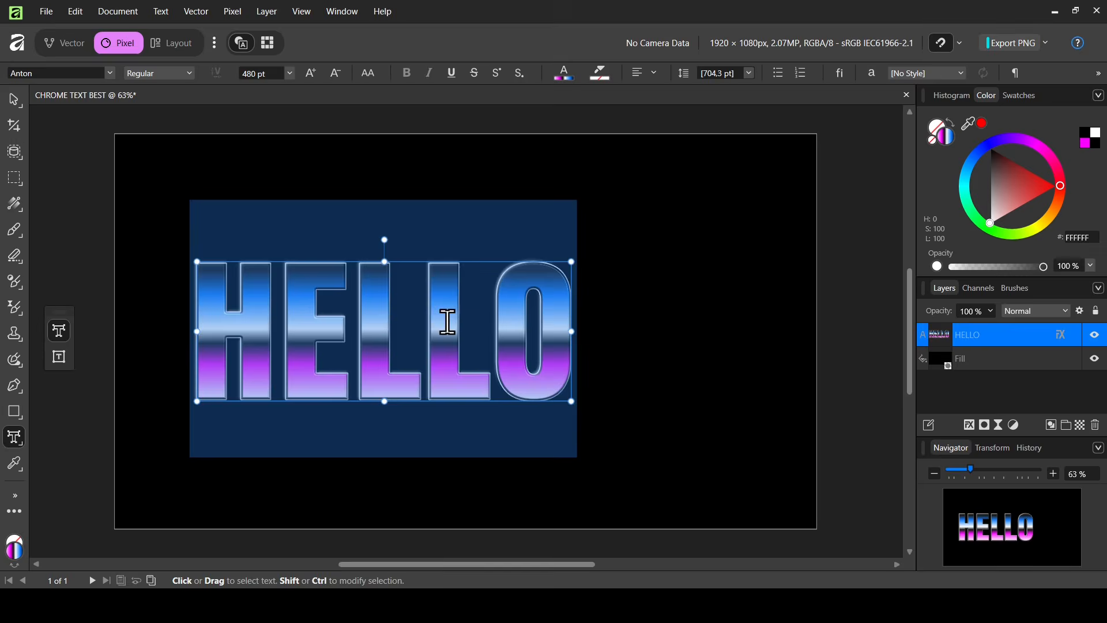
{"action": "type", "text": "AFFINI"}
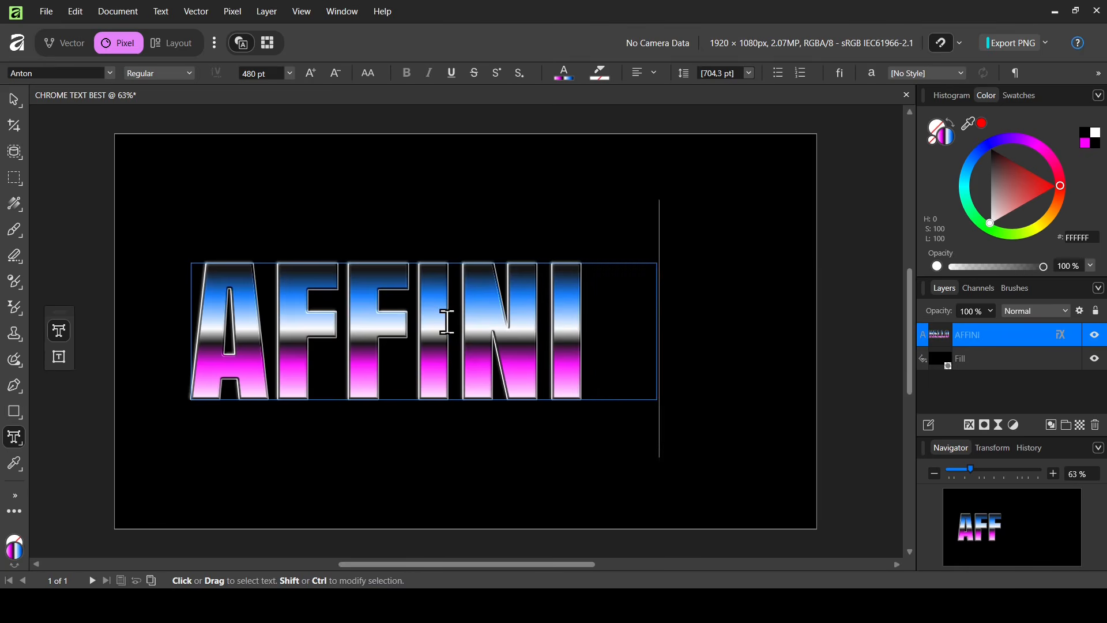
{"action": "type", "text": "TY"}
- Try the Arial font on the whole AFFINITY text, set it back to Anton, and leave text editing
{"action": "left_click", "coordinate": [542, 314]}
{"action": "key", "text": "ctrl+a"}
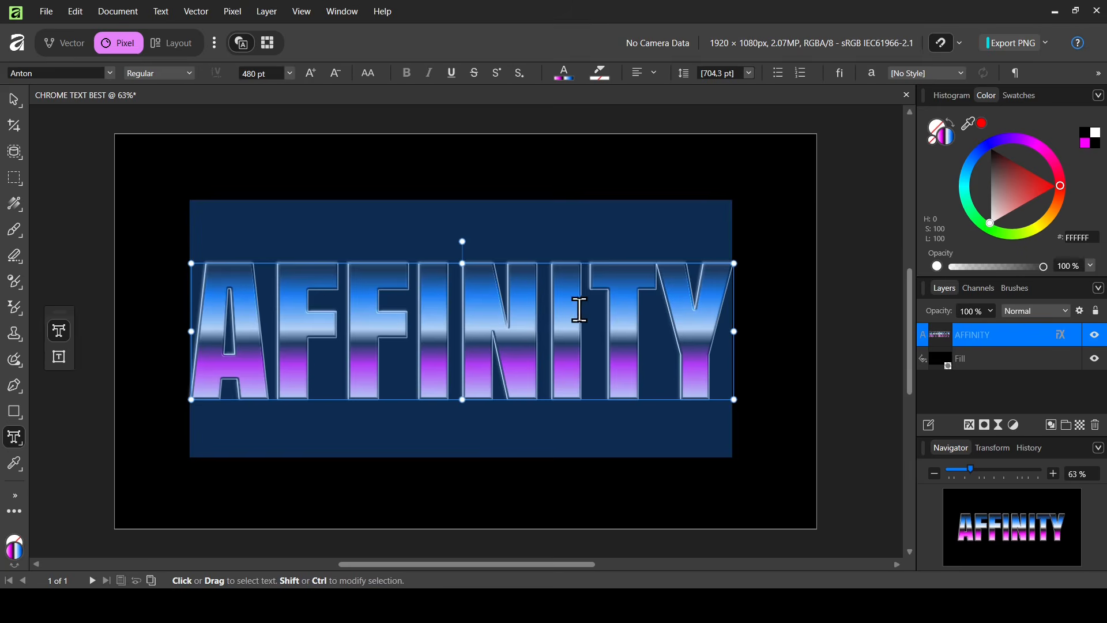
{"action": "left_click", "coordinate": [109, 73]}
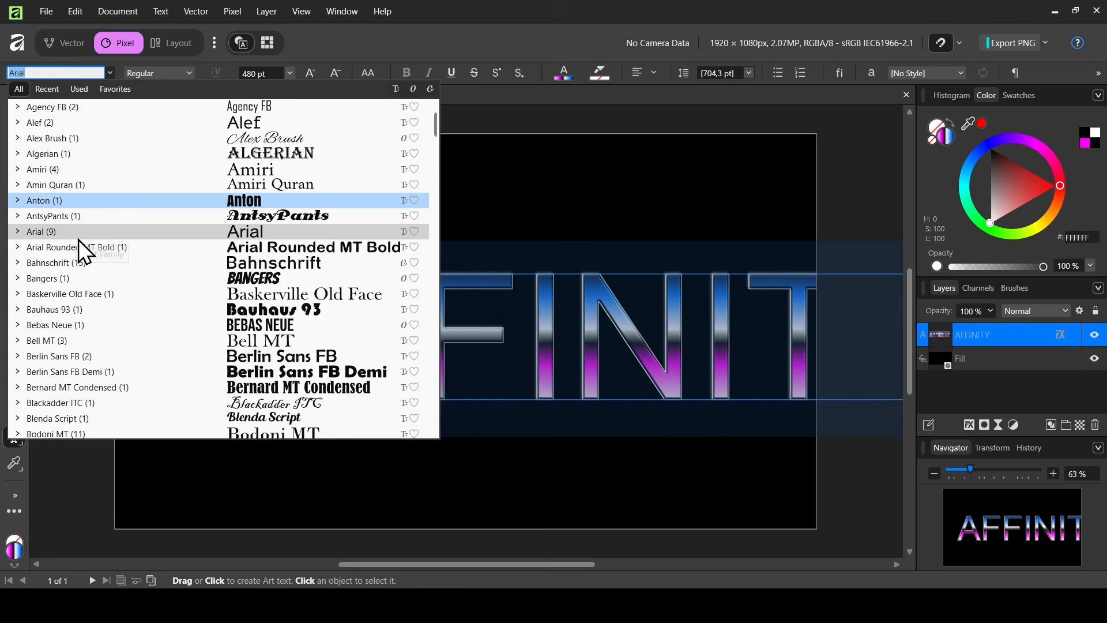
{"action": "left_click", "coordinate": [78, 238]}
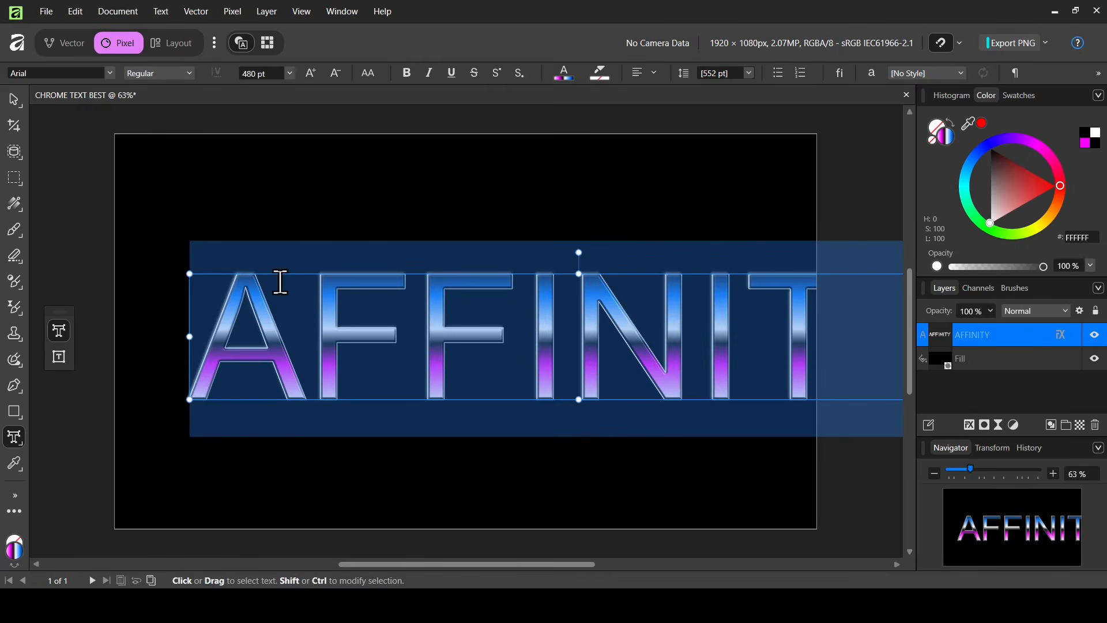
{"action": "left_click", "coordinate": [109, 73]}
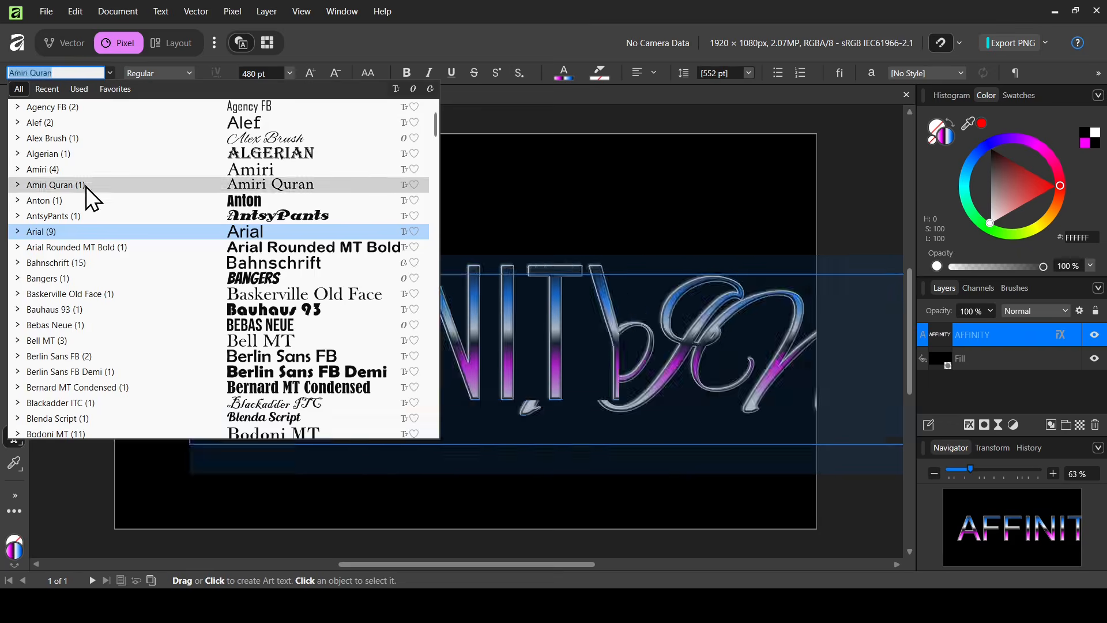
{"action": "left_click", "coordinate": [82, 199]}
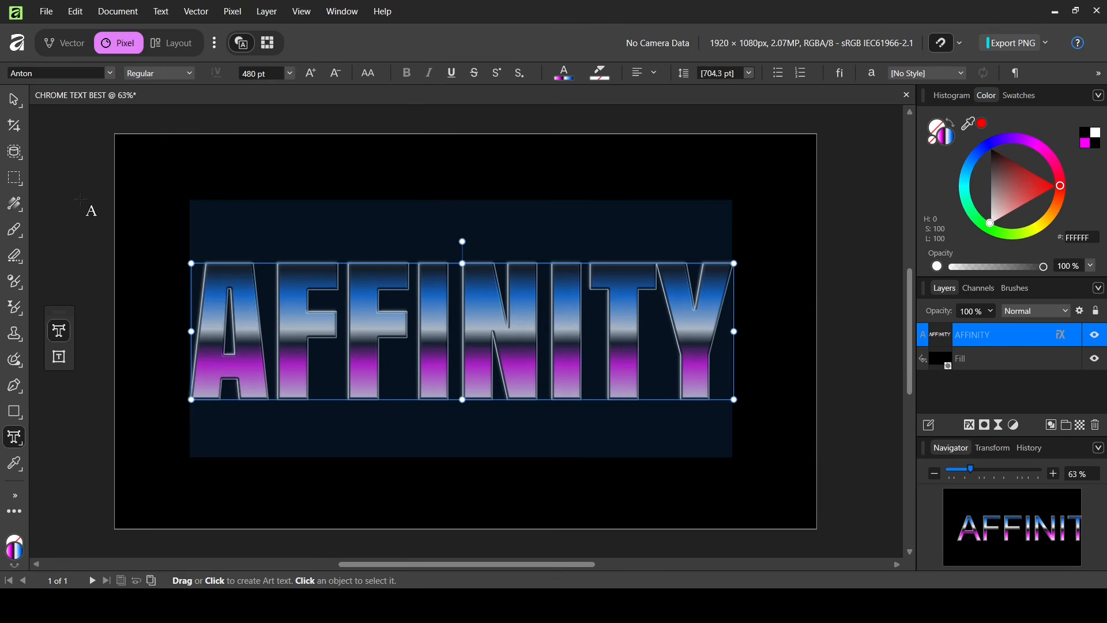
{"action": "left_click", "coordinate": [13, 99]}
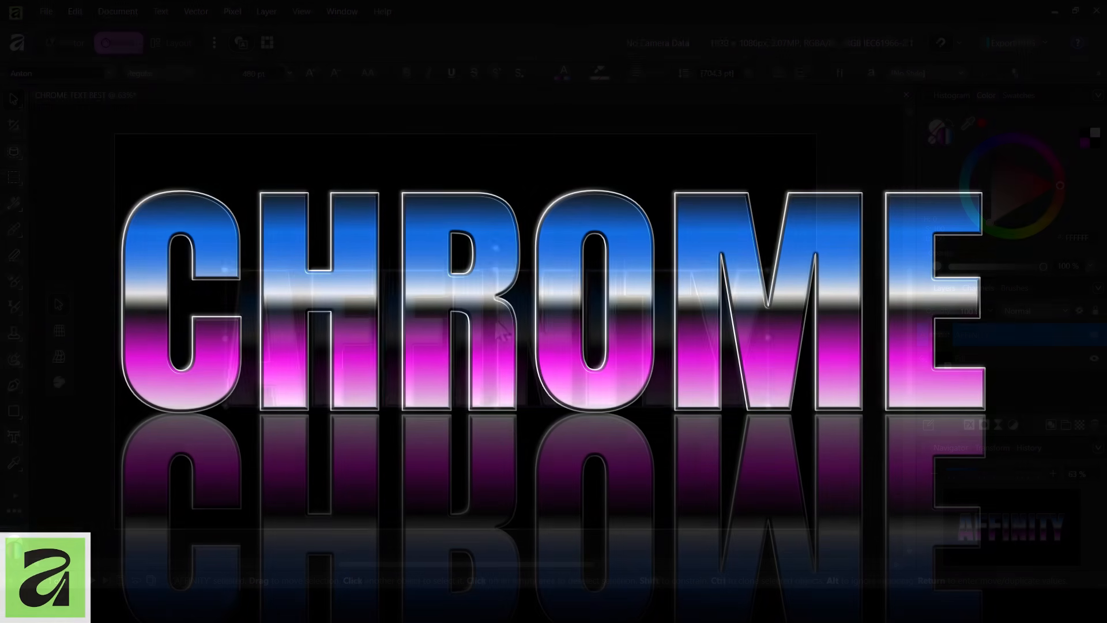